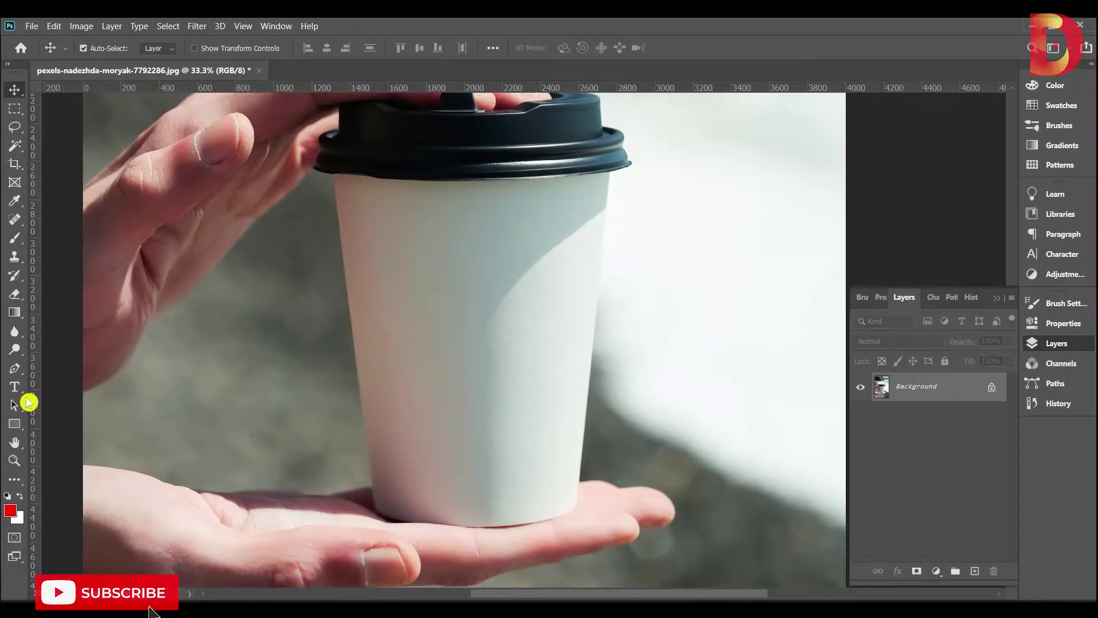
Step: Draw a Shape-mode rectangle over the cup body from rim to base, set to 55% opacity
left_click(14, 424)
left_click(58, 423)
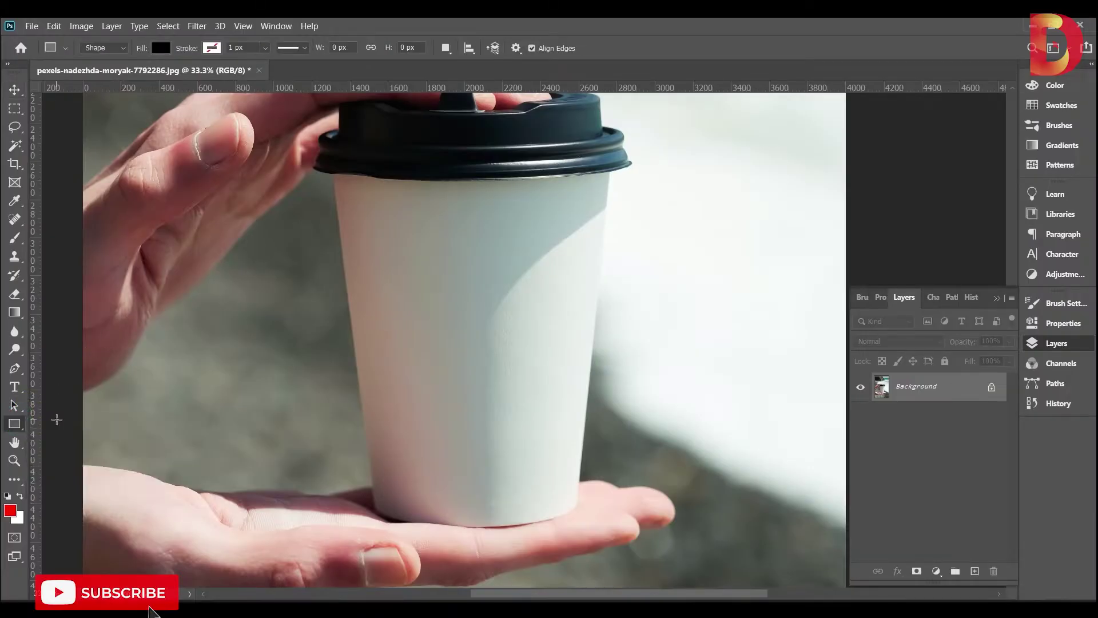
left_click(117, 48)
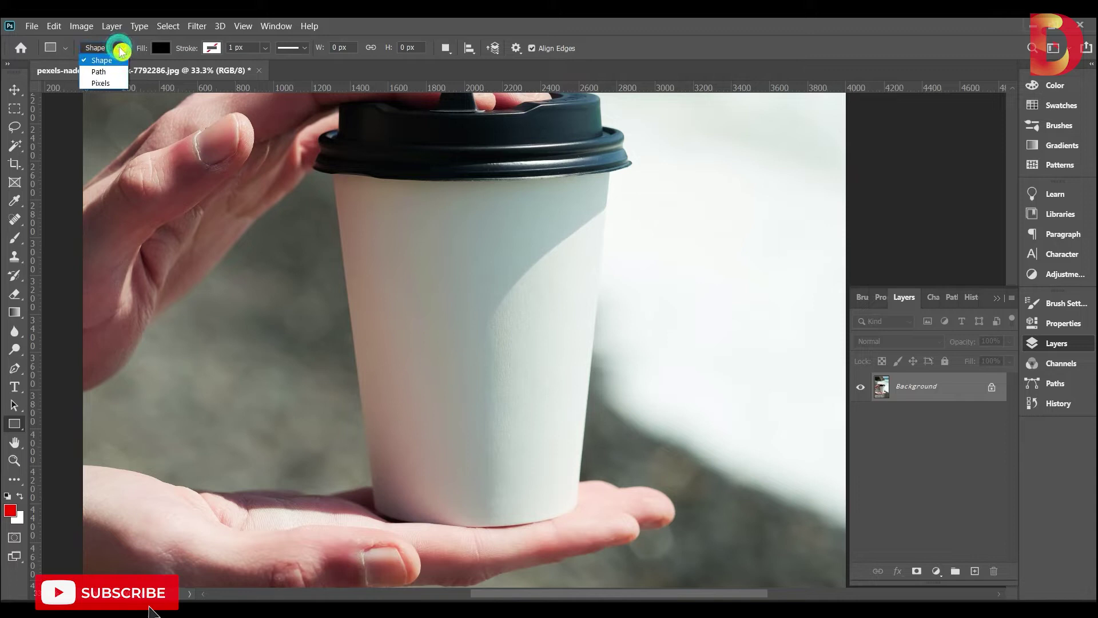
left_click(113, 62)
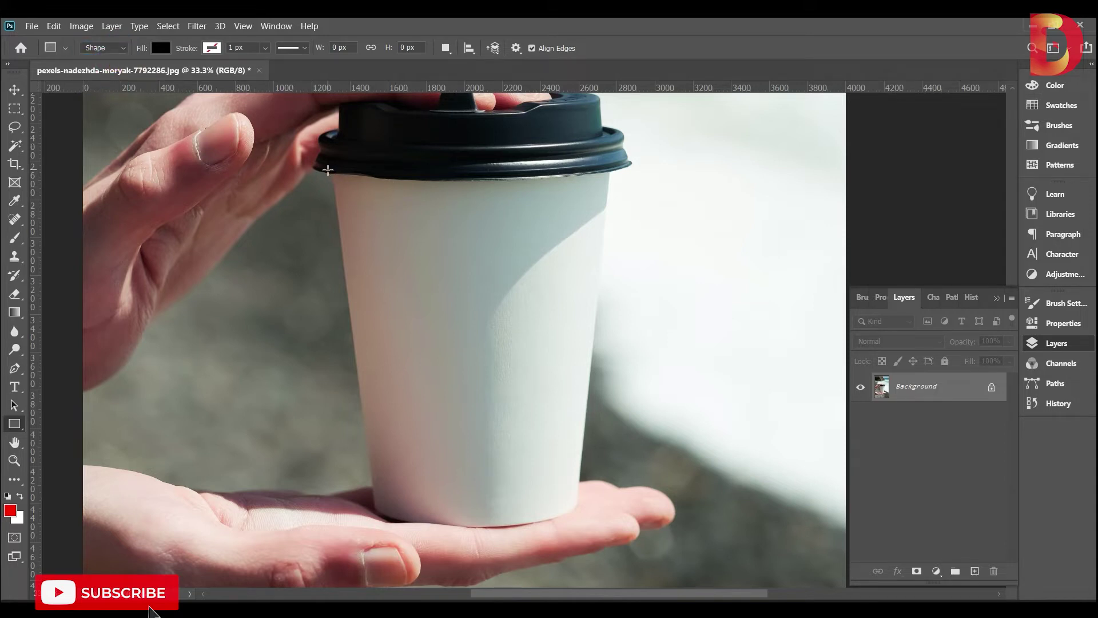
left_click_drag(318, 161, 614, 530)
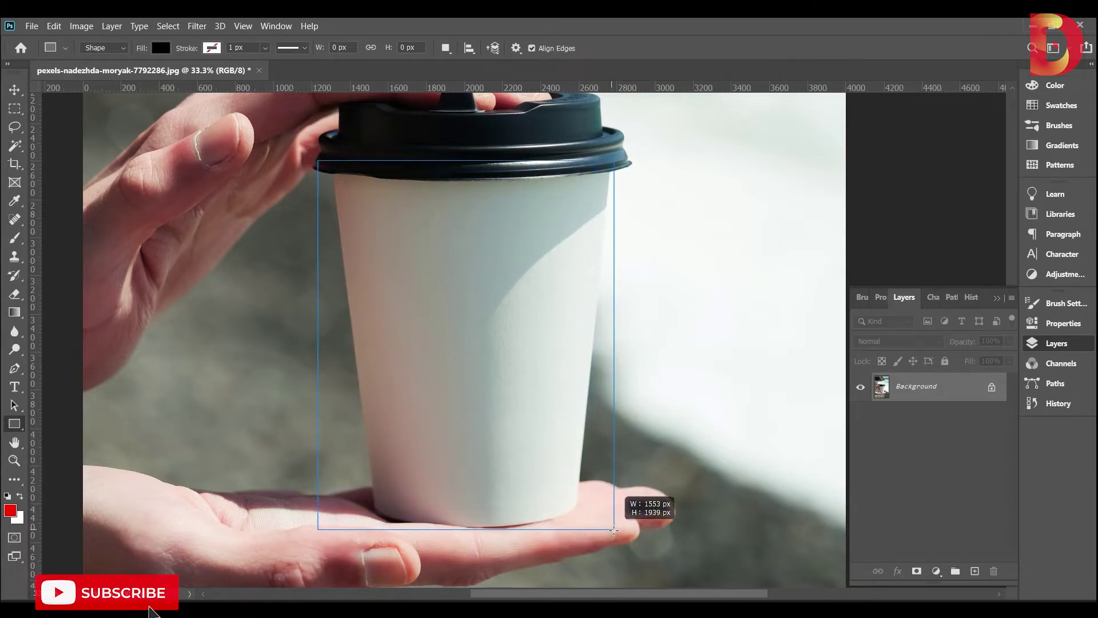
left_click_drag(614, 530, 613, 530)
left_click_drag(1009, 341, 981, 363)
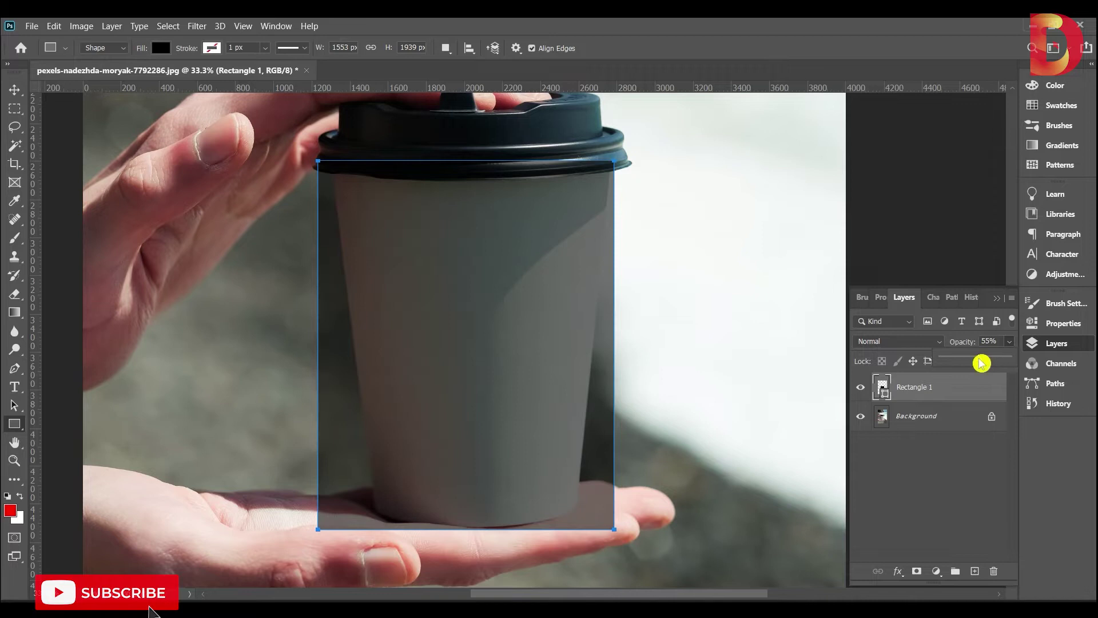
Step: Fill the Rectangle 1 layer red and convert it to a smart object
left_click(161, 48)
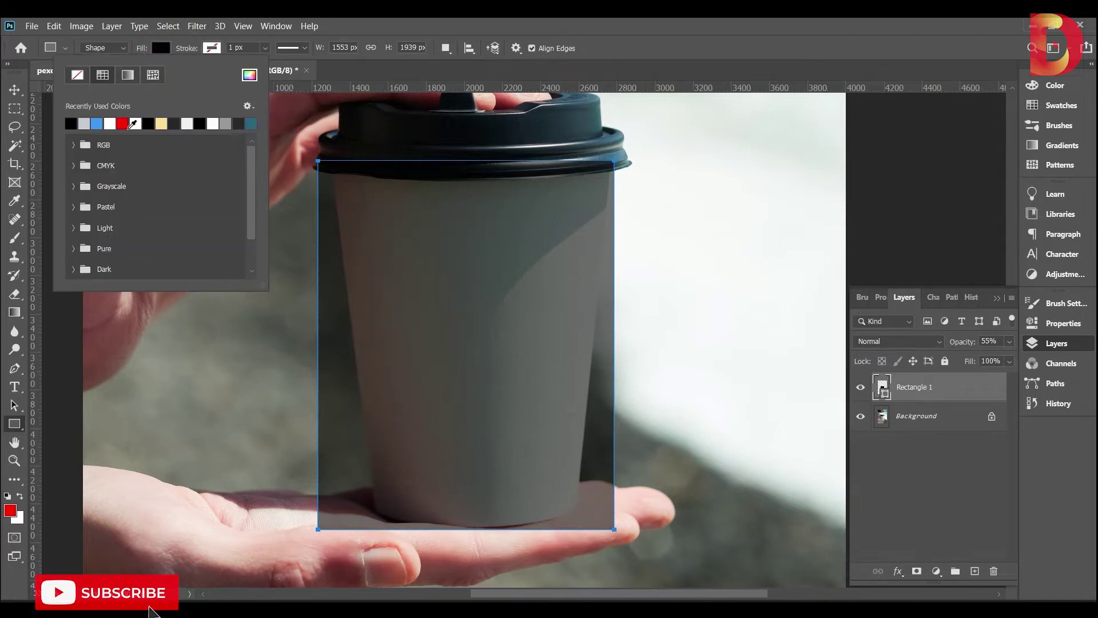
left_click(129, 126)
left_click(956, 395)
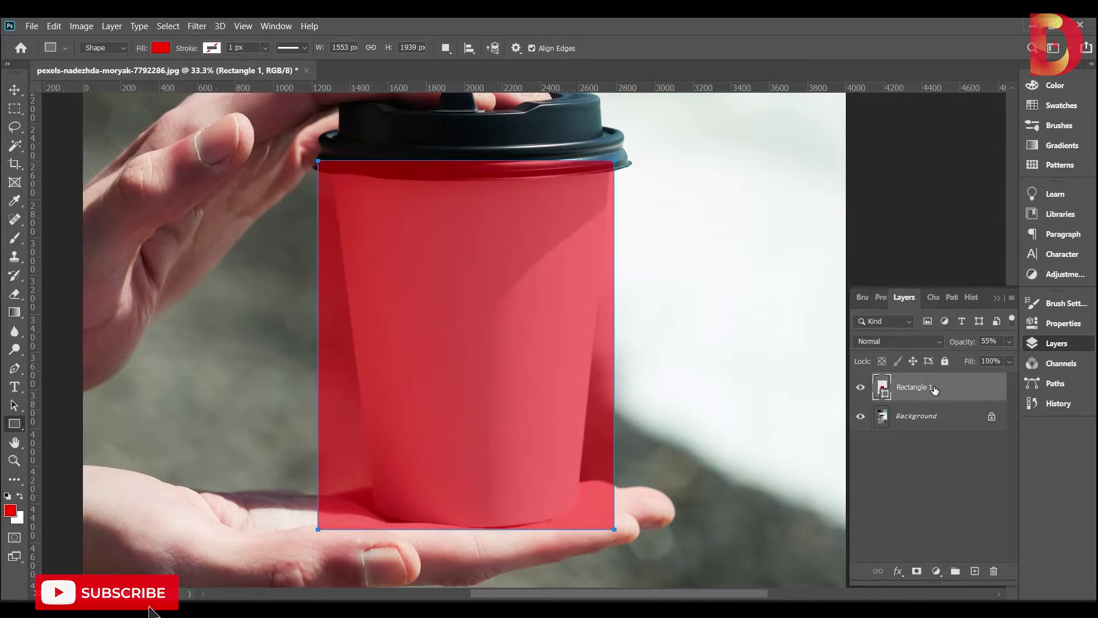
right_click(942, 385)
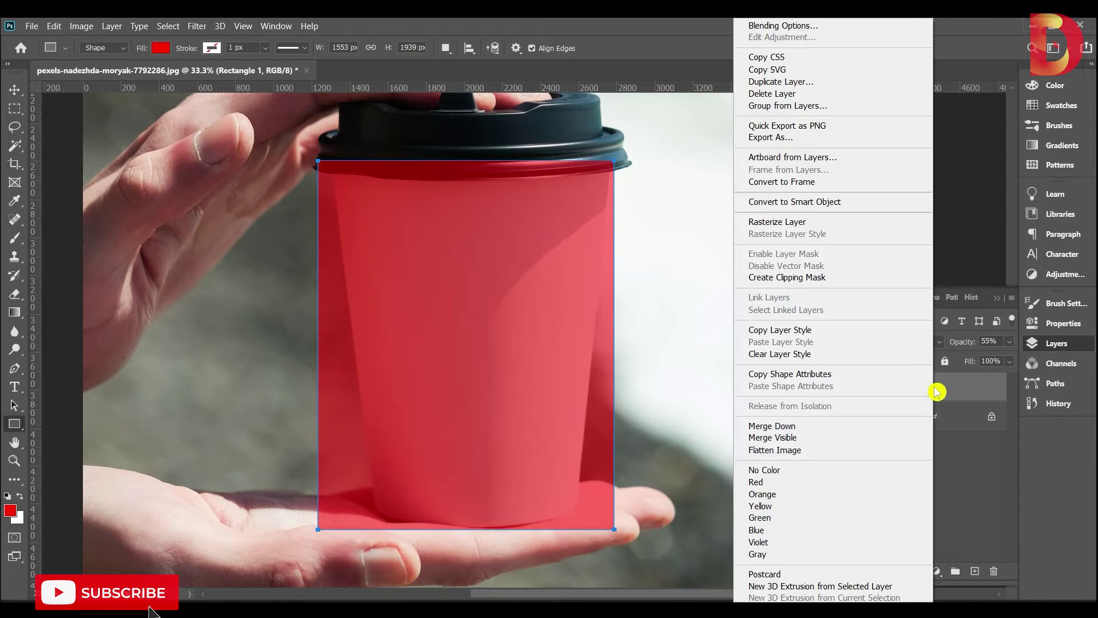
left_click(836, 201)
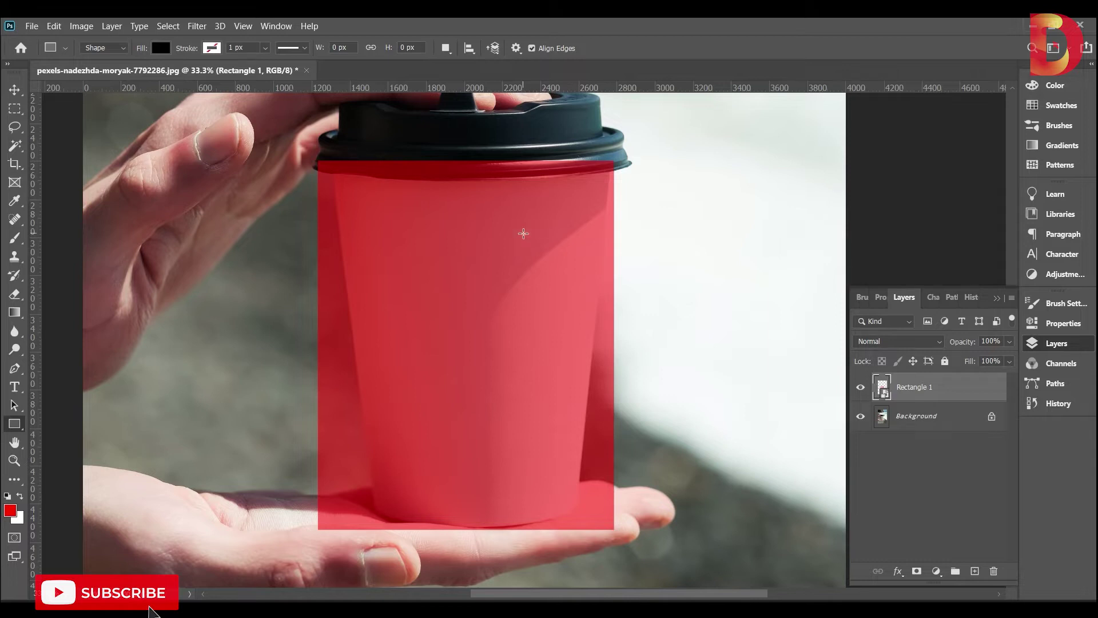
Step: With transform controls shown, pull the rectangle's left and right sides in to the cup edges
left_click(15, 91)
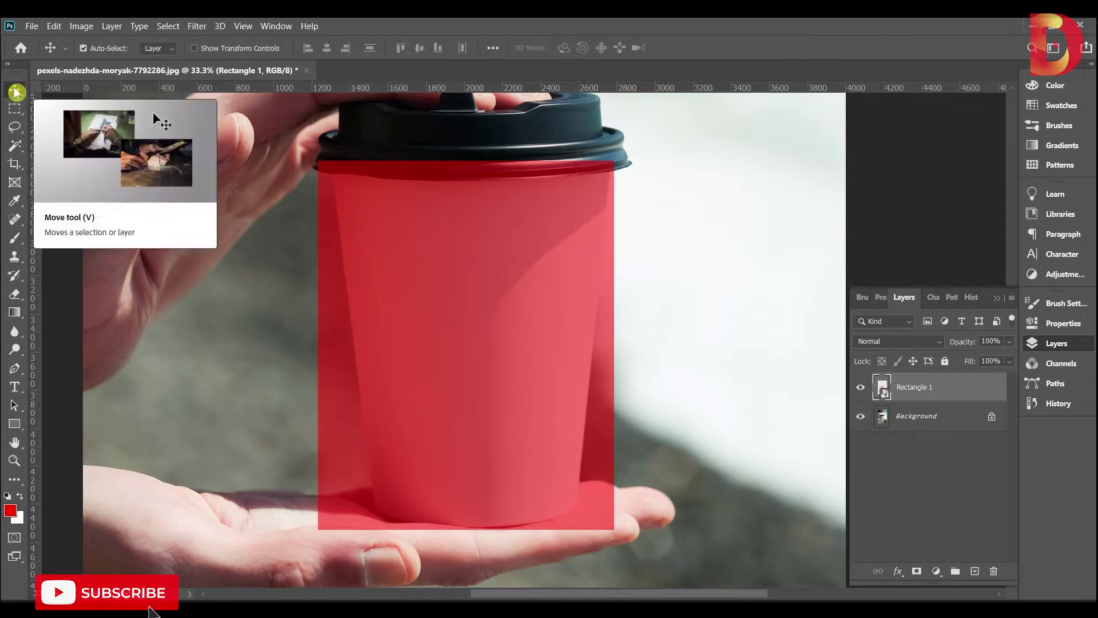
left_click(215, 50)
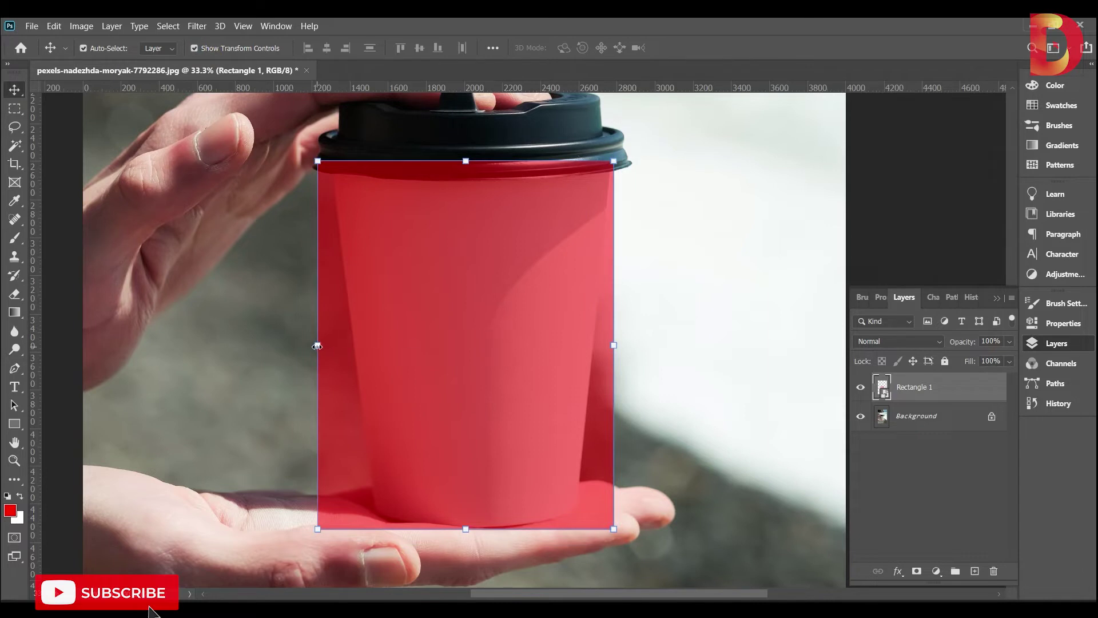
left_click_drag(318, 346, 324, 346)
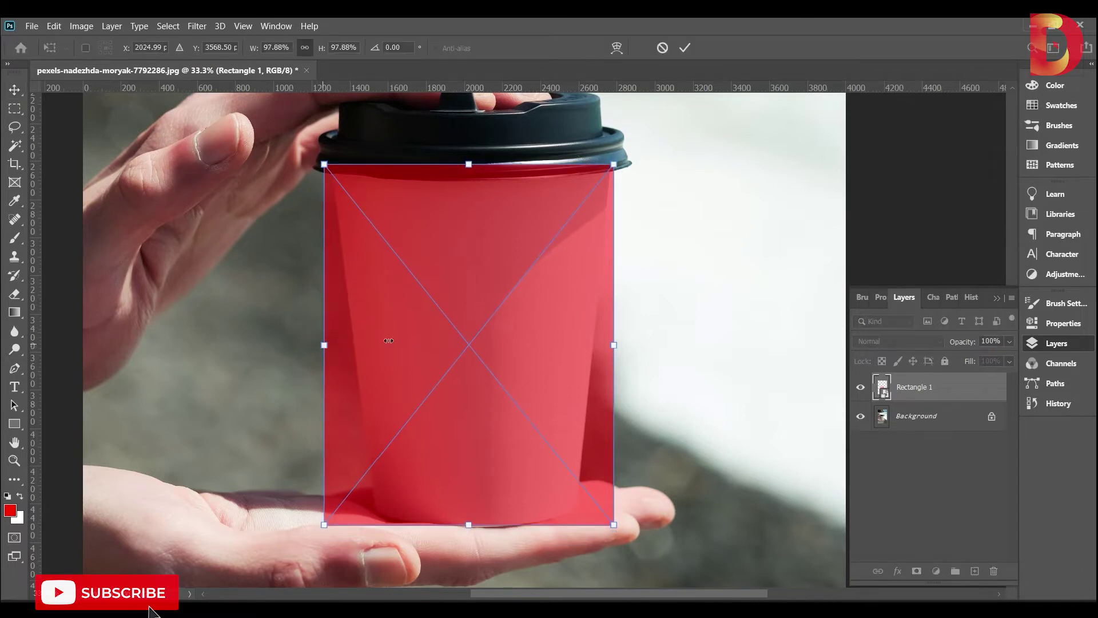
left_click_drag(614, 344, 612, 344)
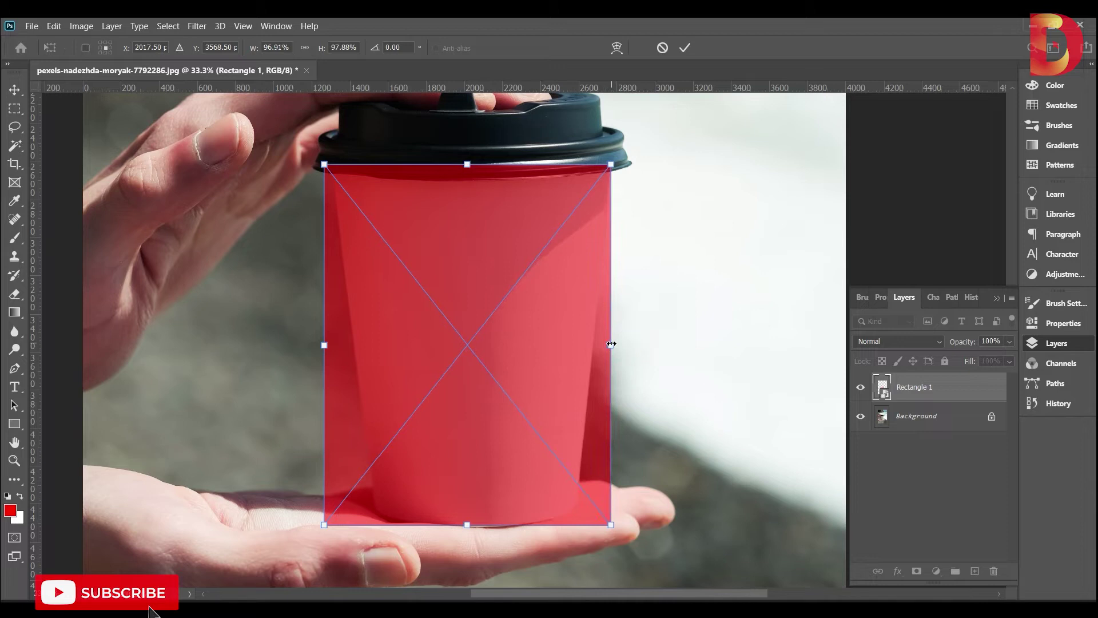
left_click_drag(321, 343, 332, 343)
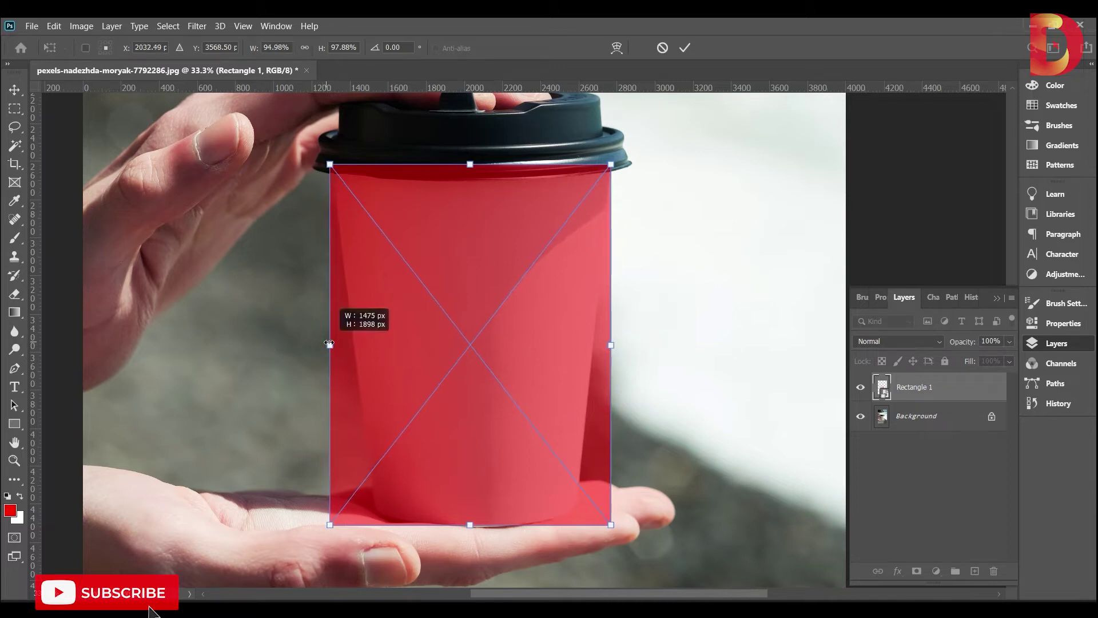
right_click(491, 252)
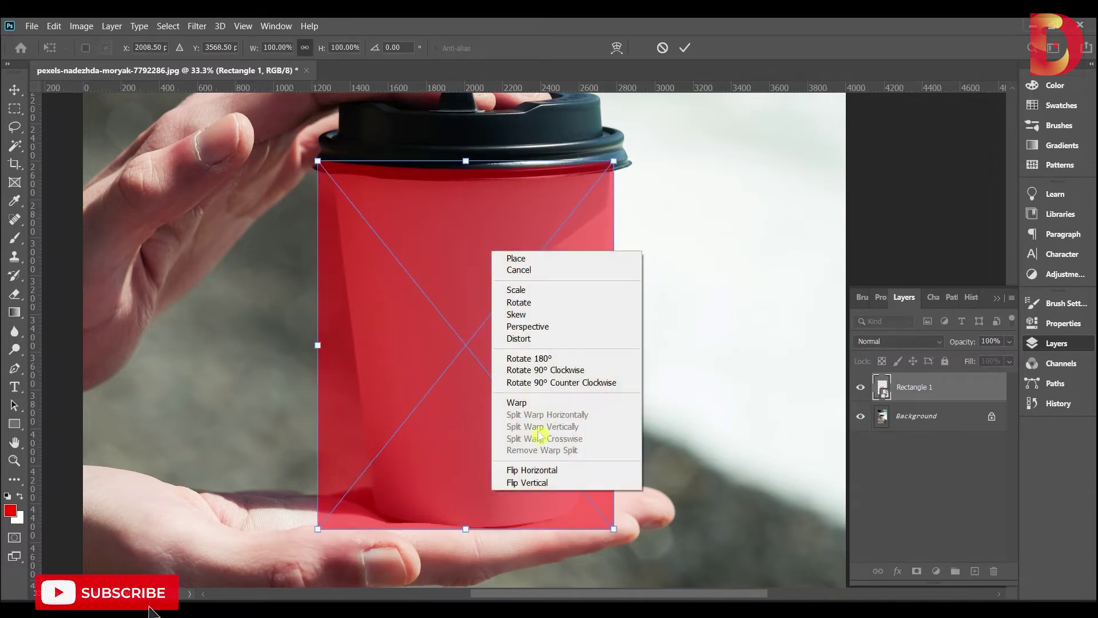
Step: Distort the red shape's corners onto the cup's rim and base, then commit the transform
left_click(544, 342)
left_click_drag(615, 528, 576, 523)
left_click_drag(317, 528, 371, 522)
left_click_drag(472, 522, 472, 526)
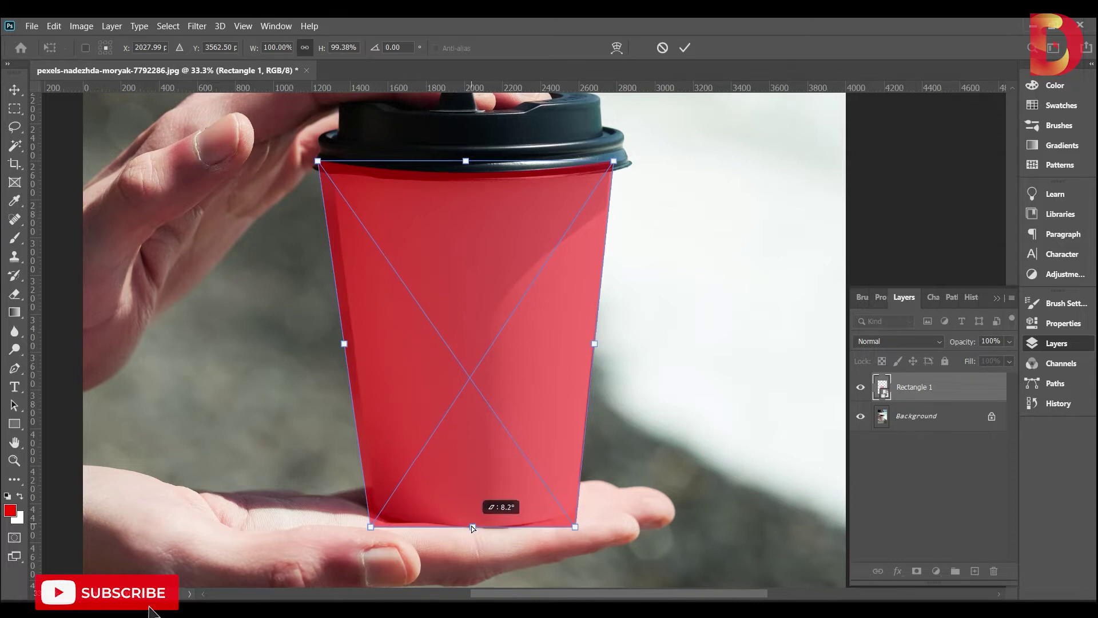
left_click_drag(318, 161, 329, 161)
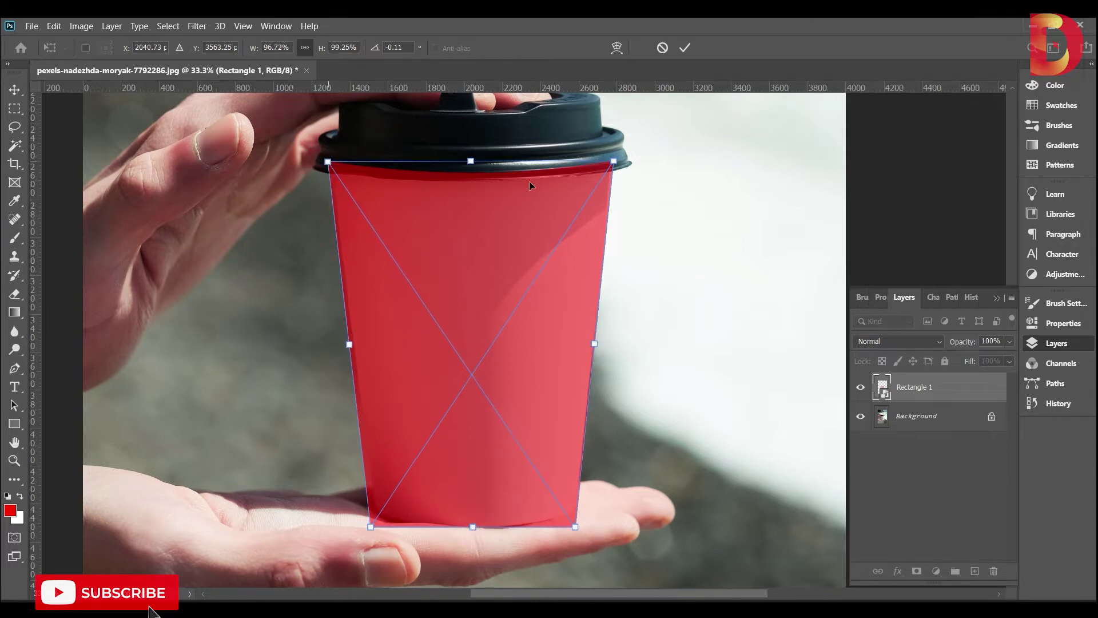
left_click_drag(614, 162, 616, 163)
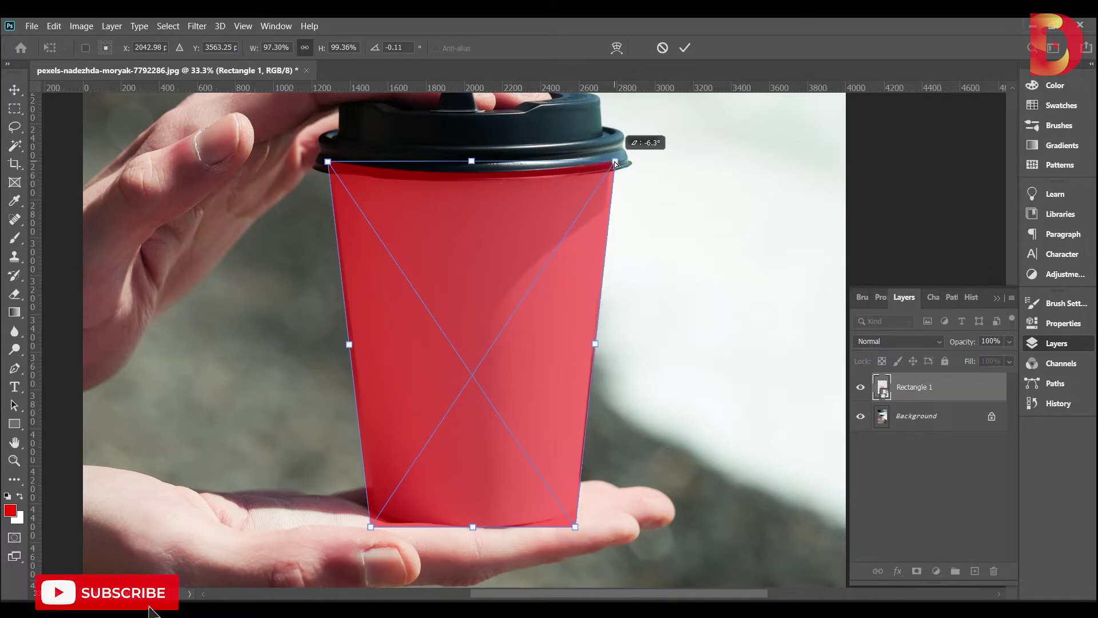
key("Return")
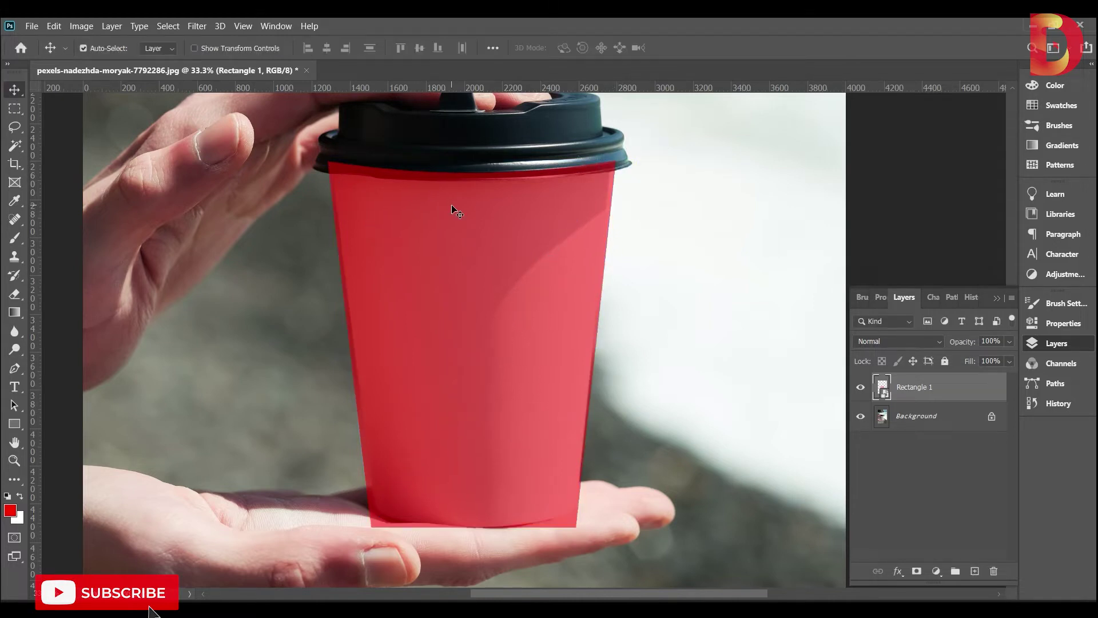
key("ctrl+t")
right_click(578, 276)
Step: Switch to a split-grid Warp and pull the top corners down onto the rim
left_click(620, 426)
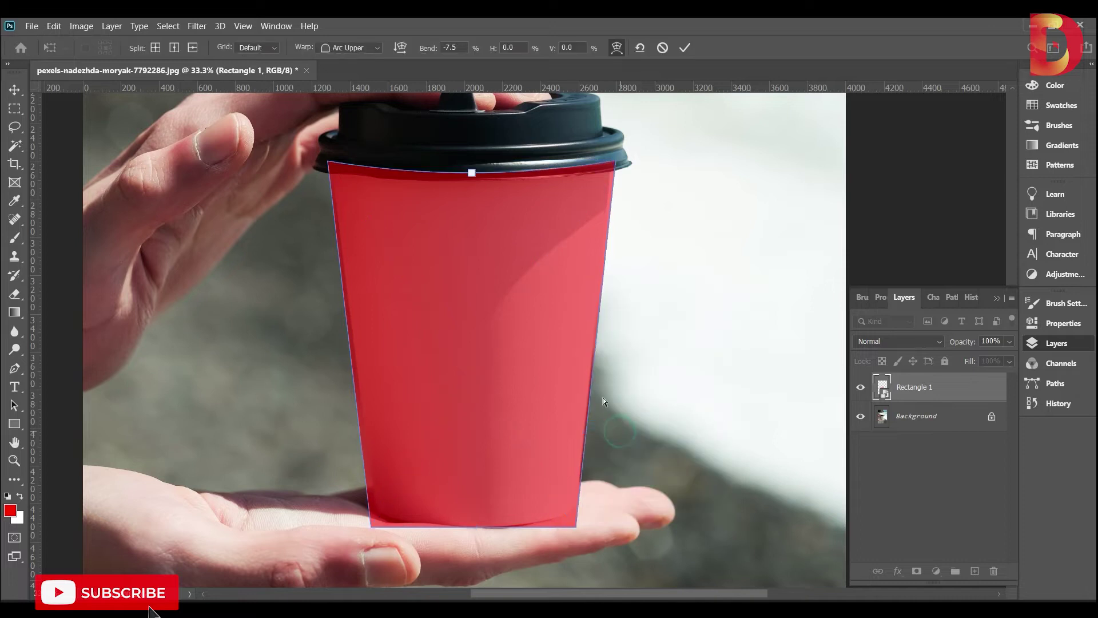
left_click(419, 187)
left_click(194, 48)
left_click(194, 50)
mouse_move(282, 150)
left_mouse_down()
mouse_move(290, 180)
mouse_move(290, 167)
left_mouse_up()
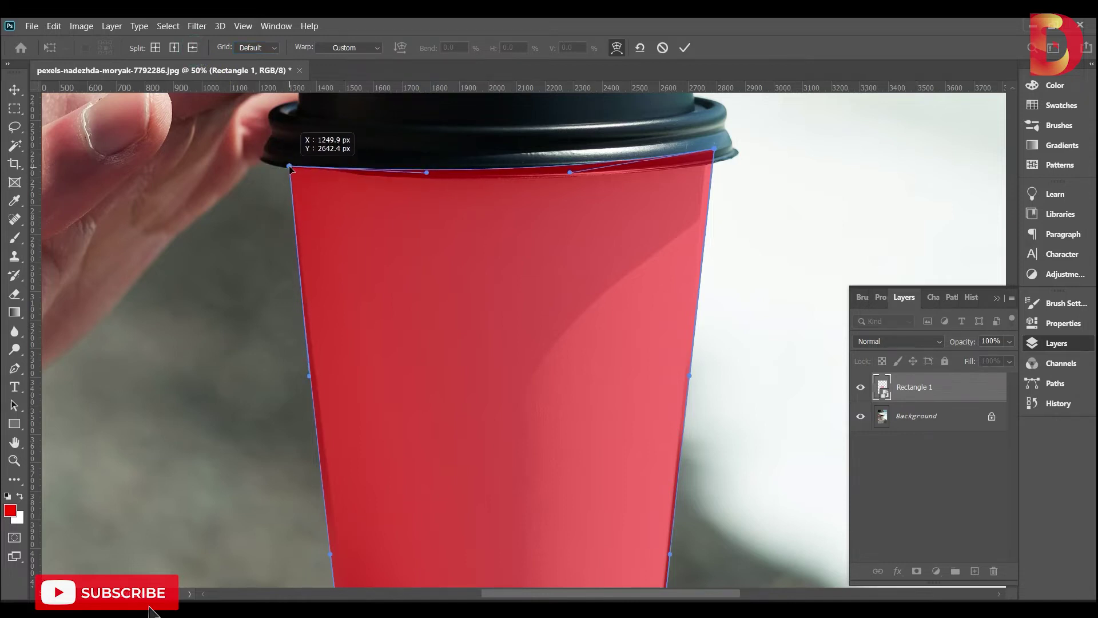
left_click_drag(715, 149, 704, 165)
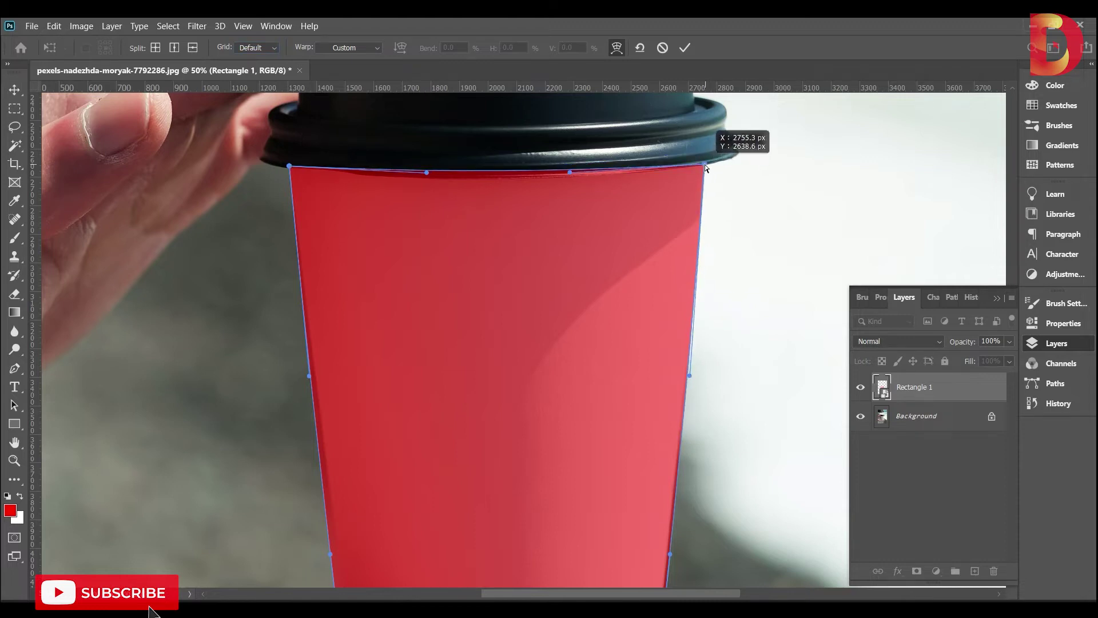
left_click_drag(704, 165, 705, 172)
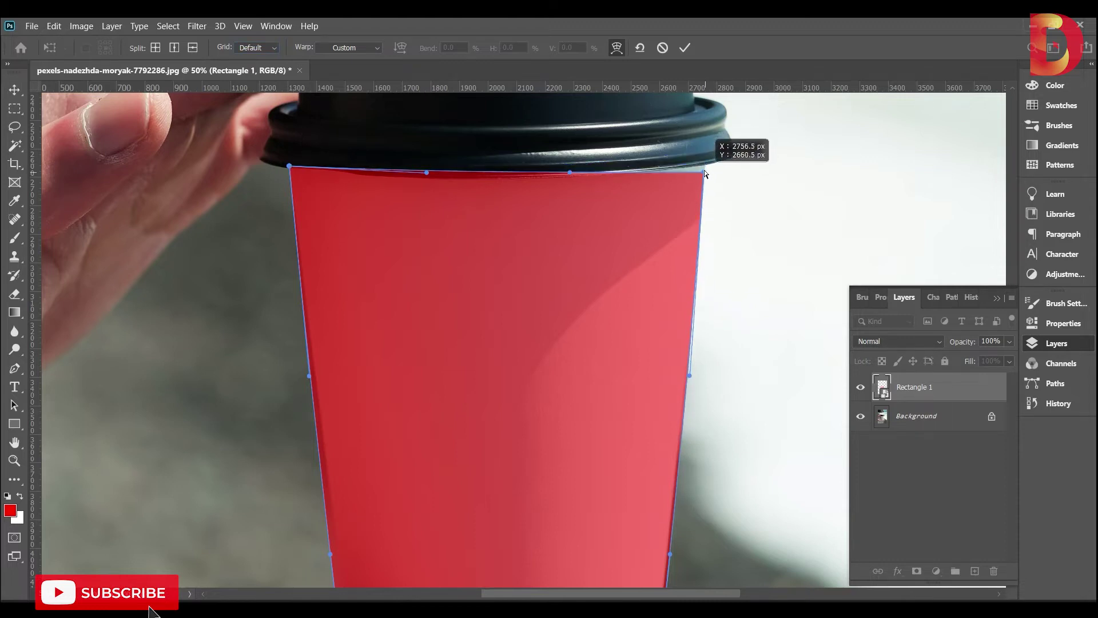
Step: Curve the red shape's top edge along the rim just under the lid
left_click(314, 185)
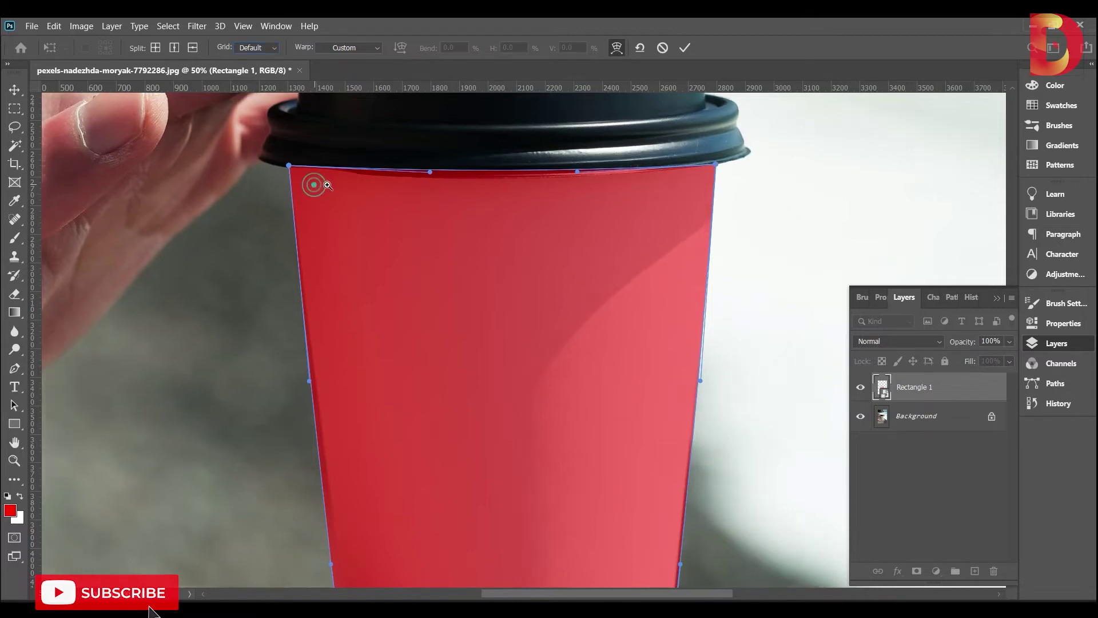
mouse_move(326, 177)
left_mouse_down()
mouse_move(290, 229)
mouse_move(279, 228)
left_mouse_up()
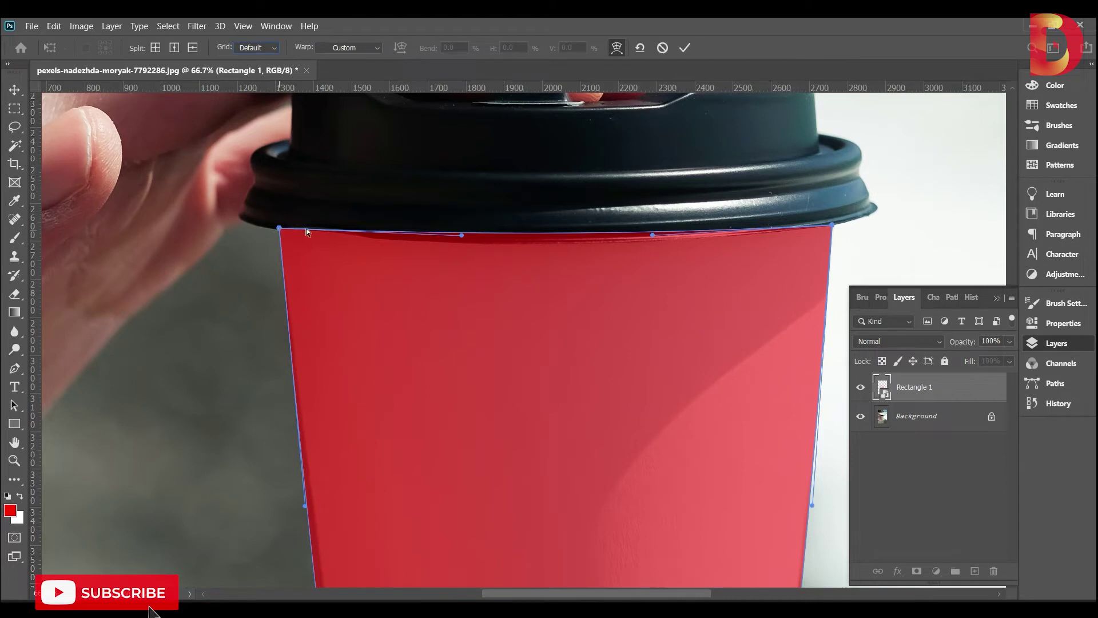
left_click_drag(461, 235, 520, 256)
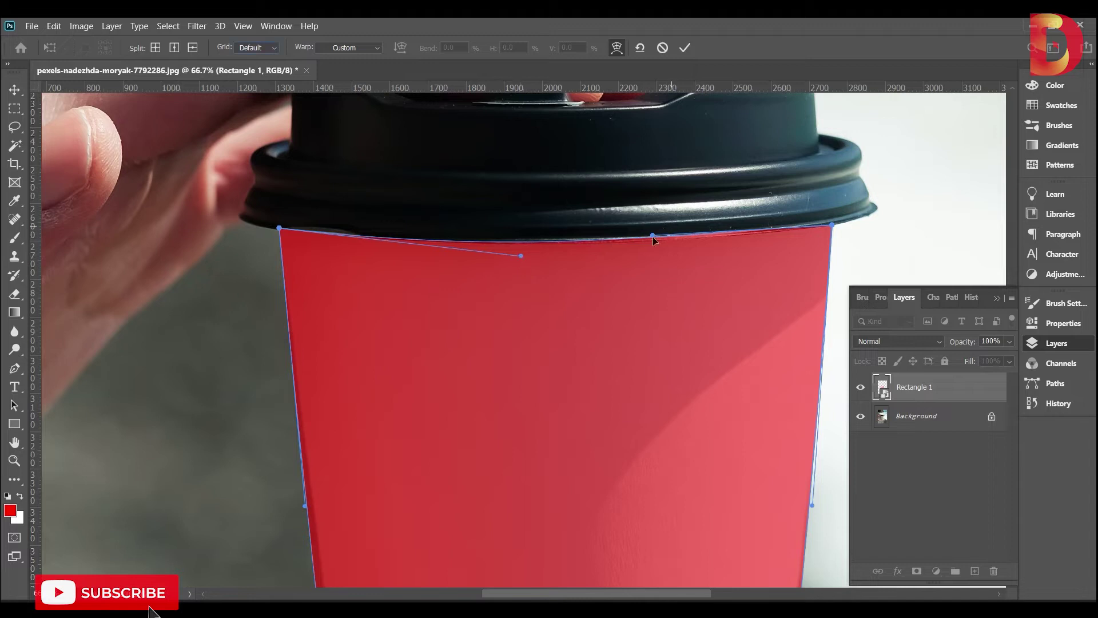
mouse_move(652, 235)
left_mouse_down()
mouse_move(633, 257)
mouse_move(630, 247)
left_mouse_up()
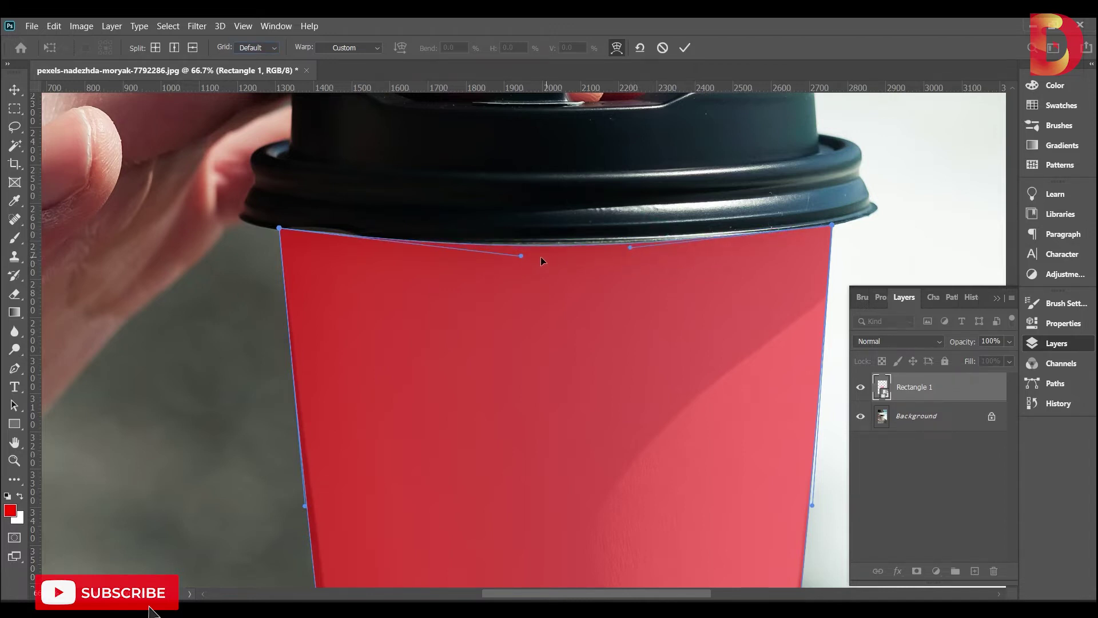
left_click_drag(521, 257, 435, 253)
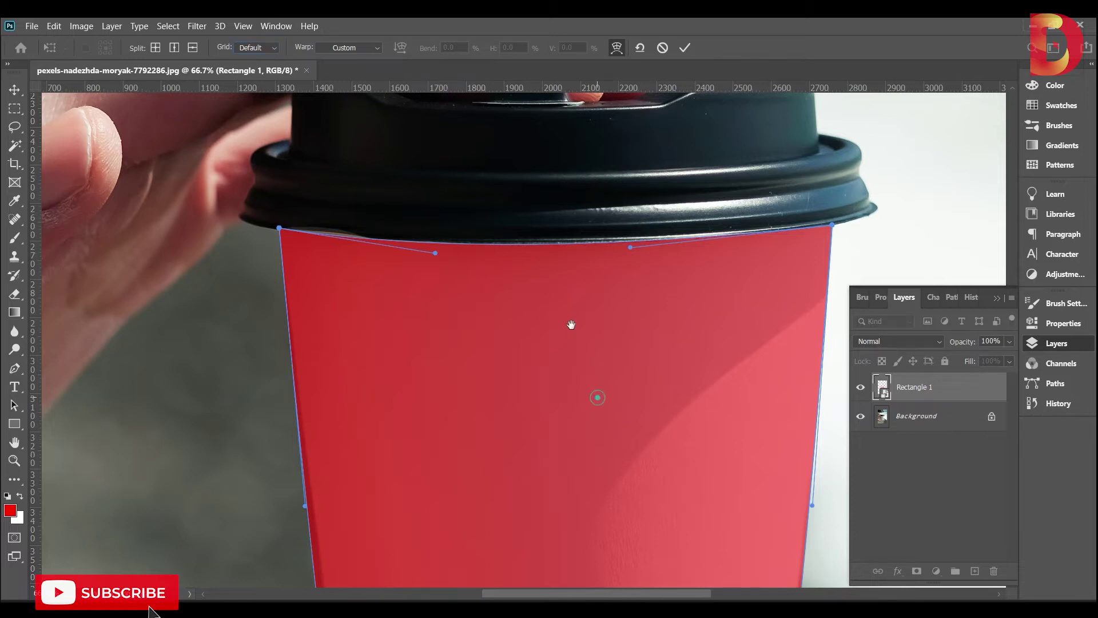
left_click_drag(570, 325, 545, 237)
scroll(619, 338, "up", 5)
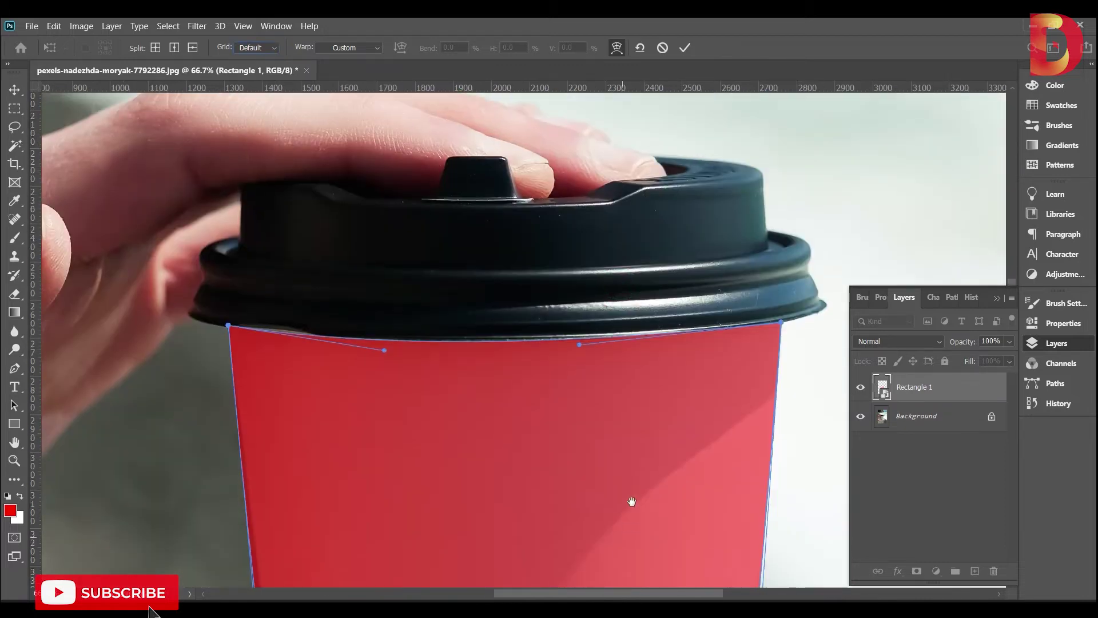
left_click_drag(578, 344, 588, 351)
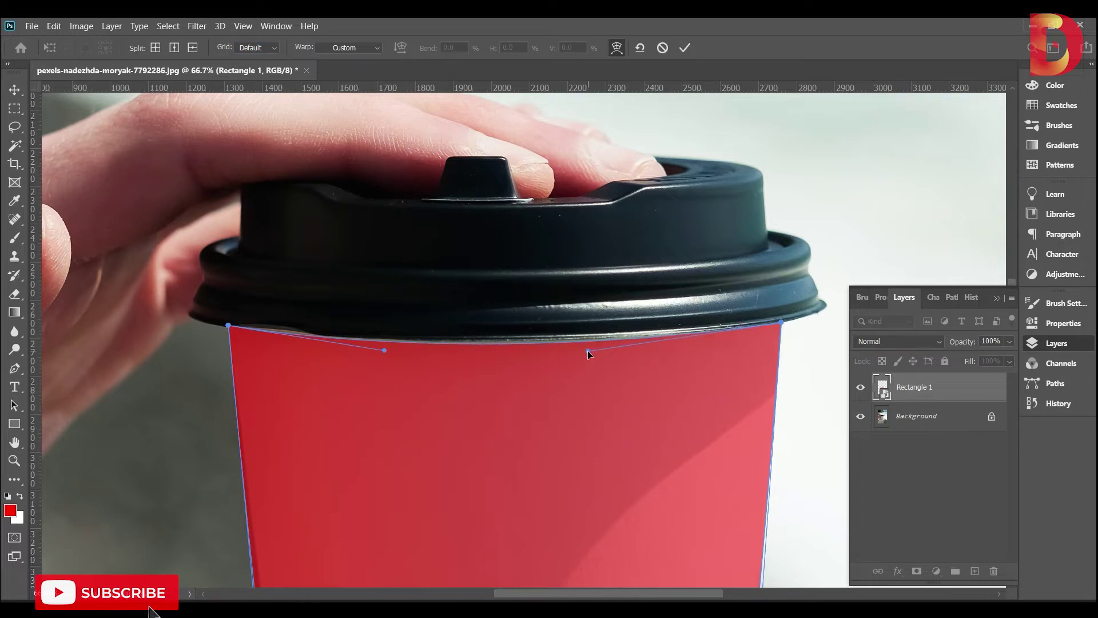
scroll(588, 350, "down", 10)
Step: Bend the warp's left and right edges to fit the cup's sides
left_click_drag(657, 481, 657, 450)
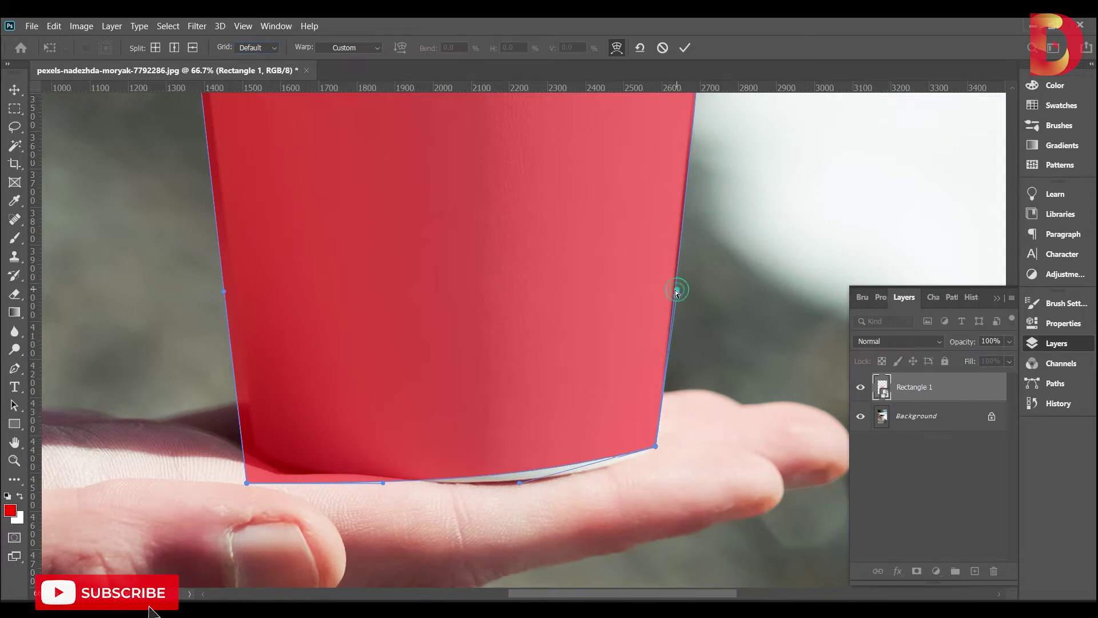
left_click_drag(722, 229, 693, 488)
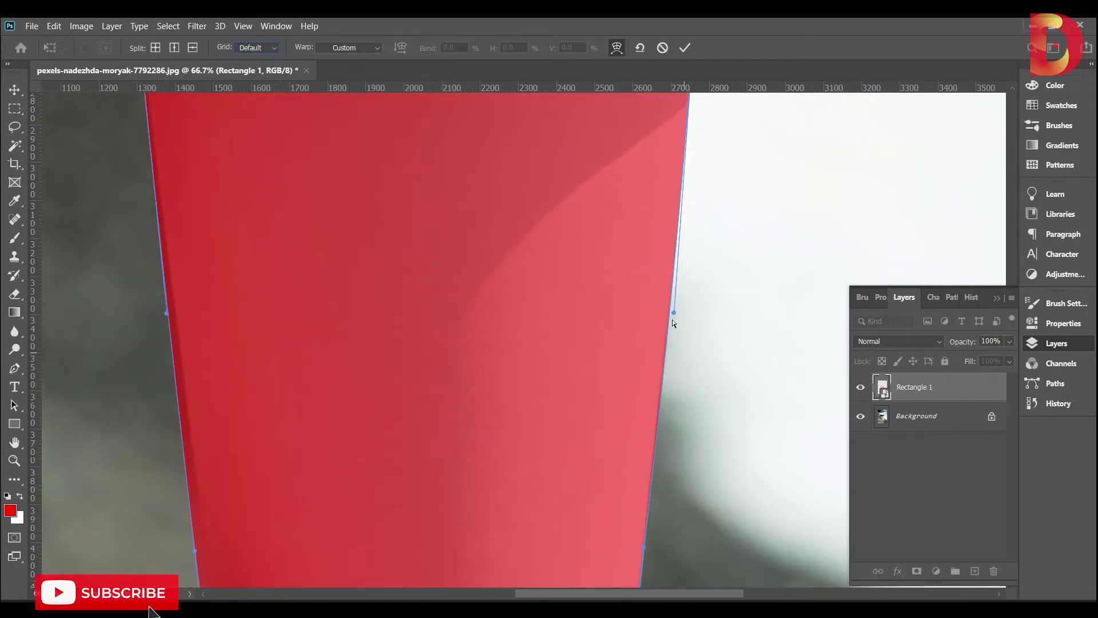
left_click_drag(683, 309, 668, 319)
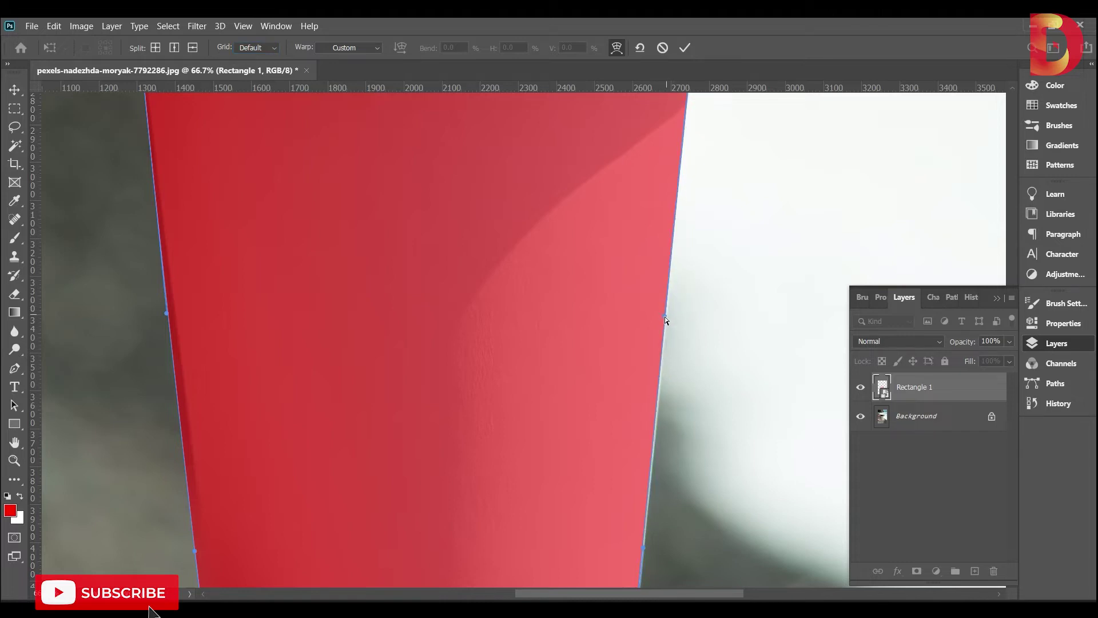
left_click_drag(735, 203, 768, 169)
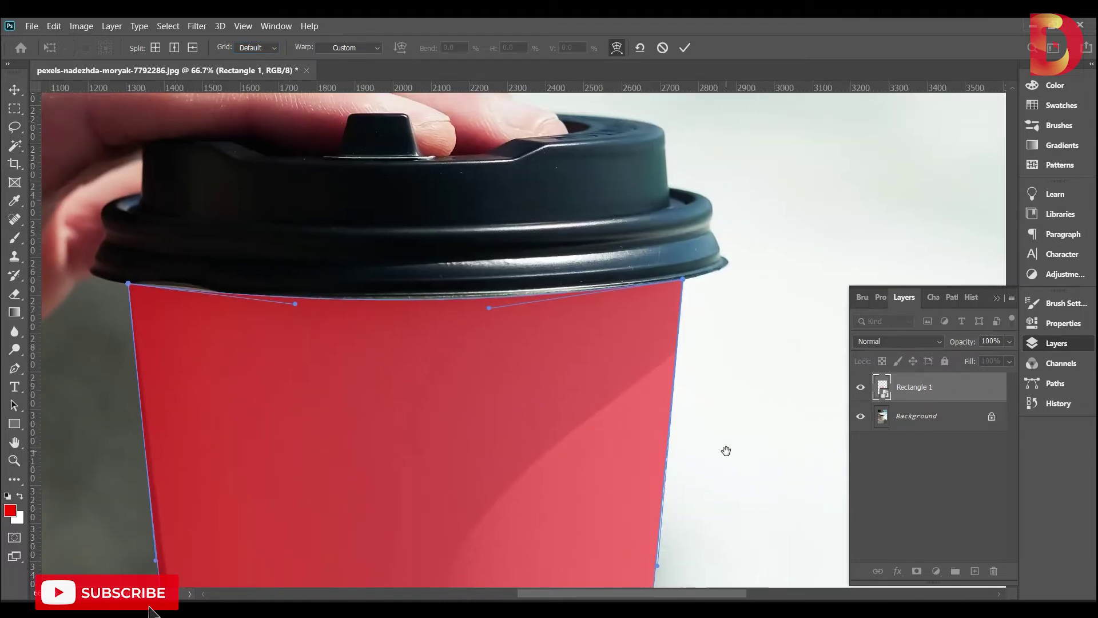
left_click_drag(197, 279, 212, 290)
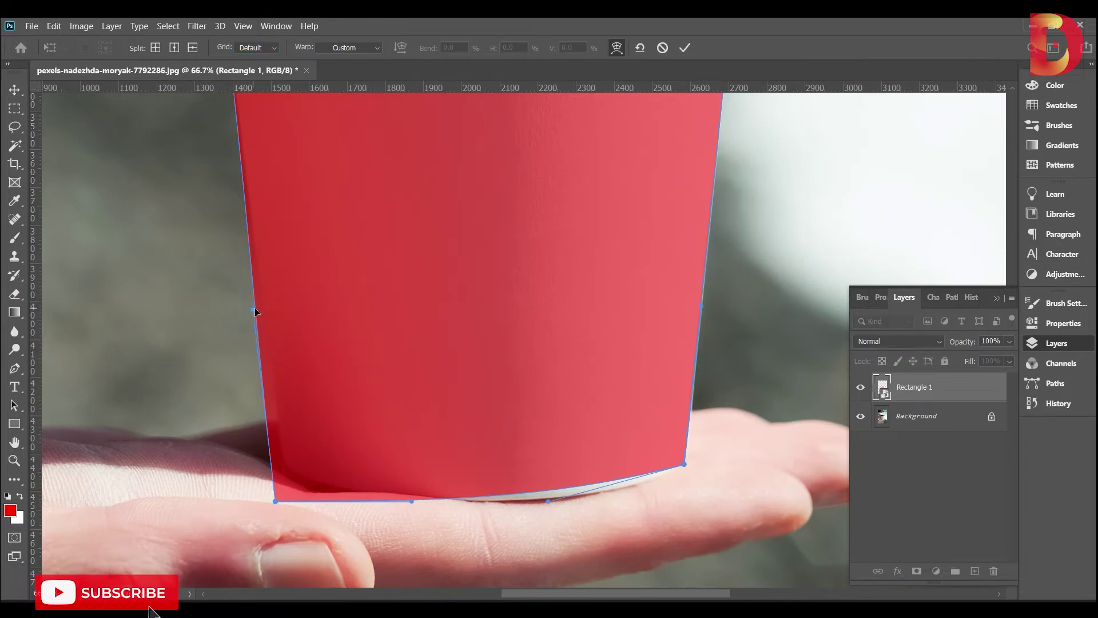
left_click_drag(253, 311, 269, 317)
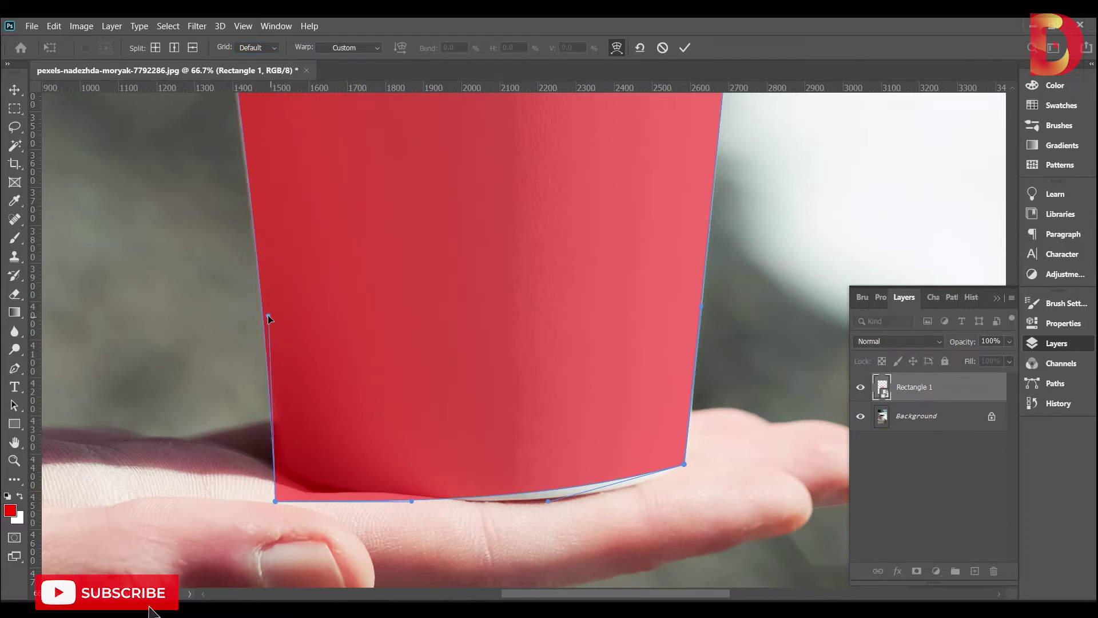
Step: Fit the warp's bottom corners and bottom curve to the cup's rounded base
left_click_drag(275, 501, 283, 463)
mouse_move(684, 464)
left_mouse_down()
mouse_move(675, 453)
mouse_move(686, 458)
left_mouse_up()
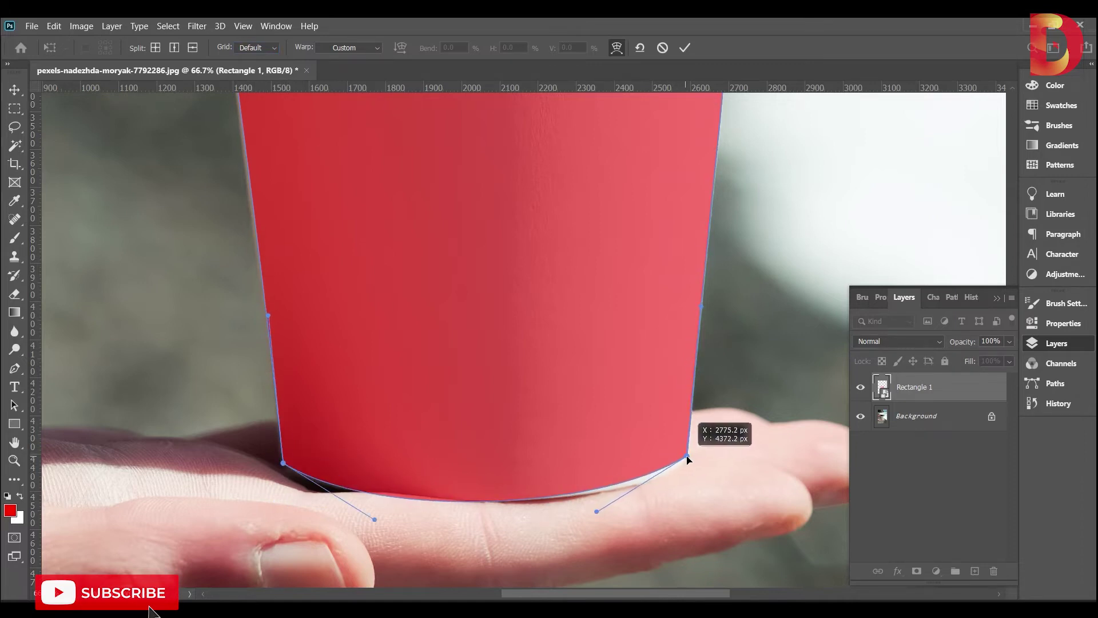
mouse_move(596, 510)
left_mouse_down()
mouse_move(639, 510)
mouse_move(624, 518)
left_mouse_up()
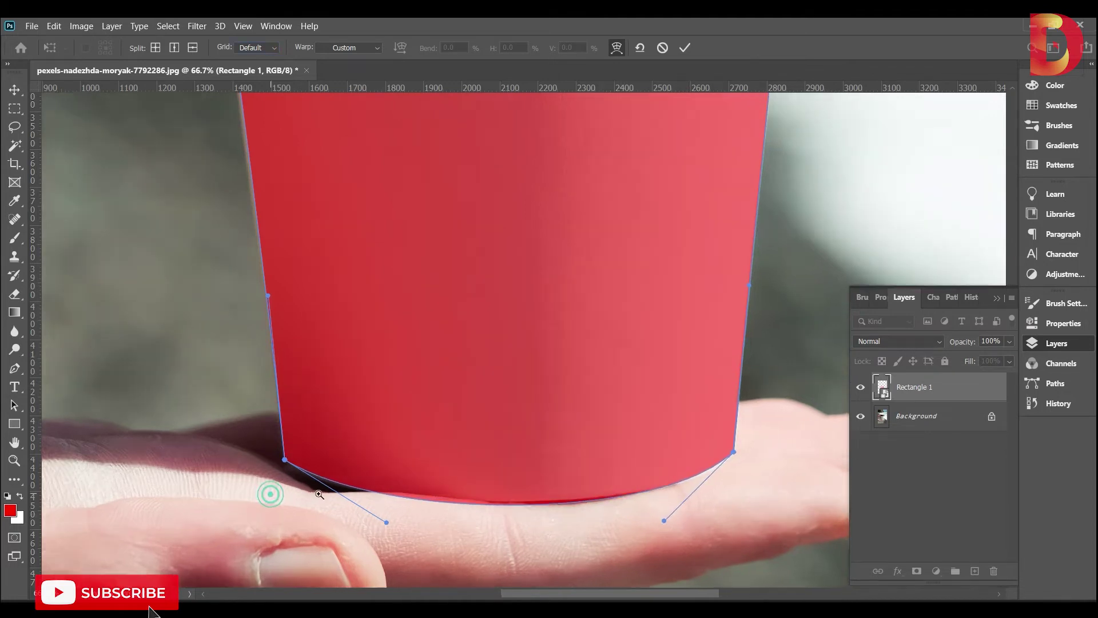
scroll(269, 490, "up", 1)
left_click_drag(287, 449, 290, 449)
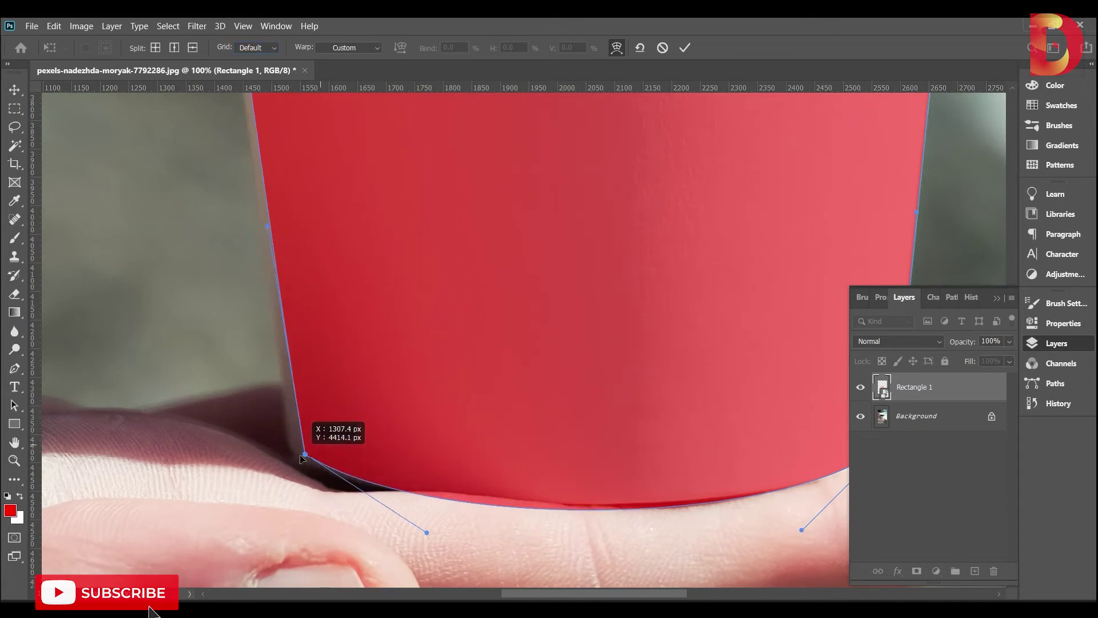
left_click_drag(426, 533, 389, 536)
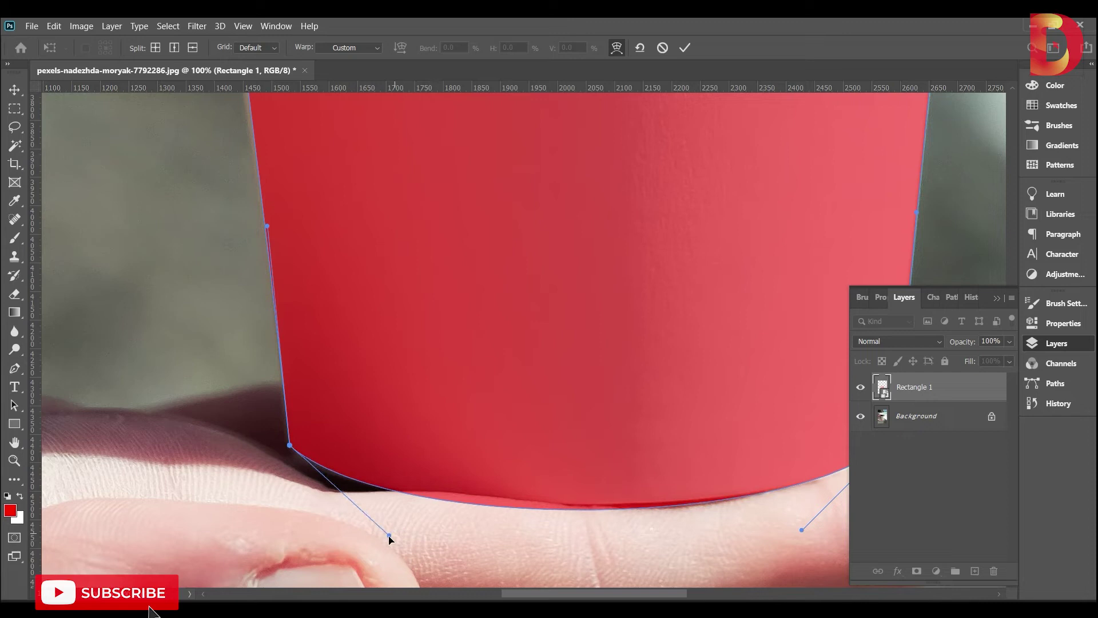
left_click_drag(611, 396, 323, 365)
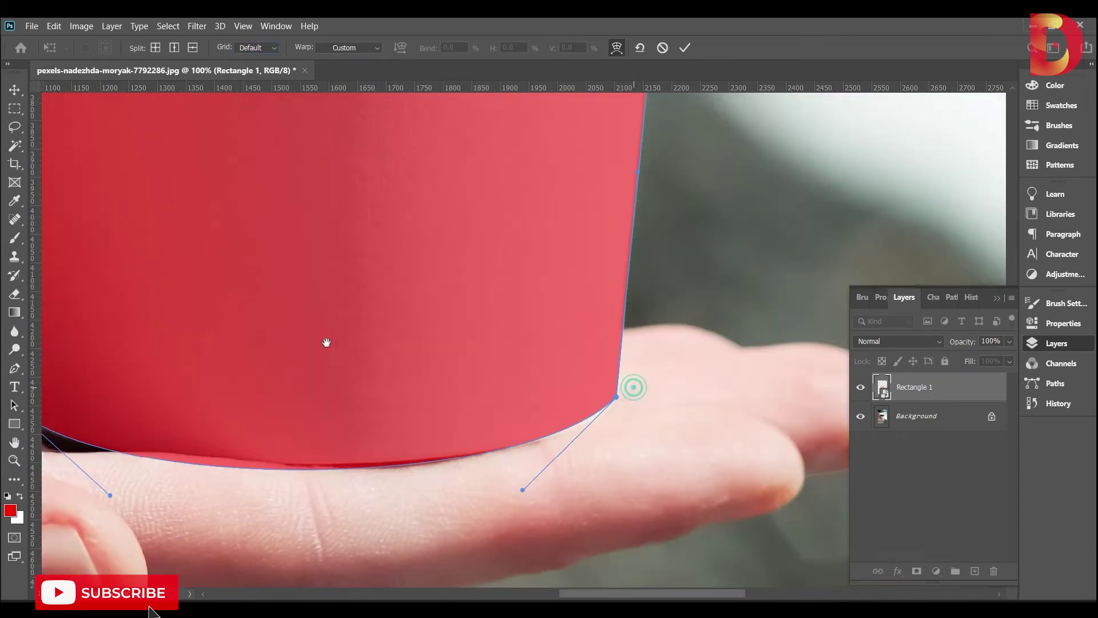
left_click_drag(512, 489, 520, 491)
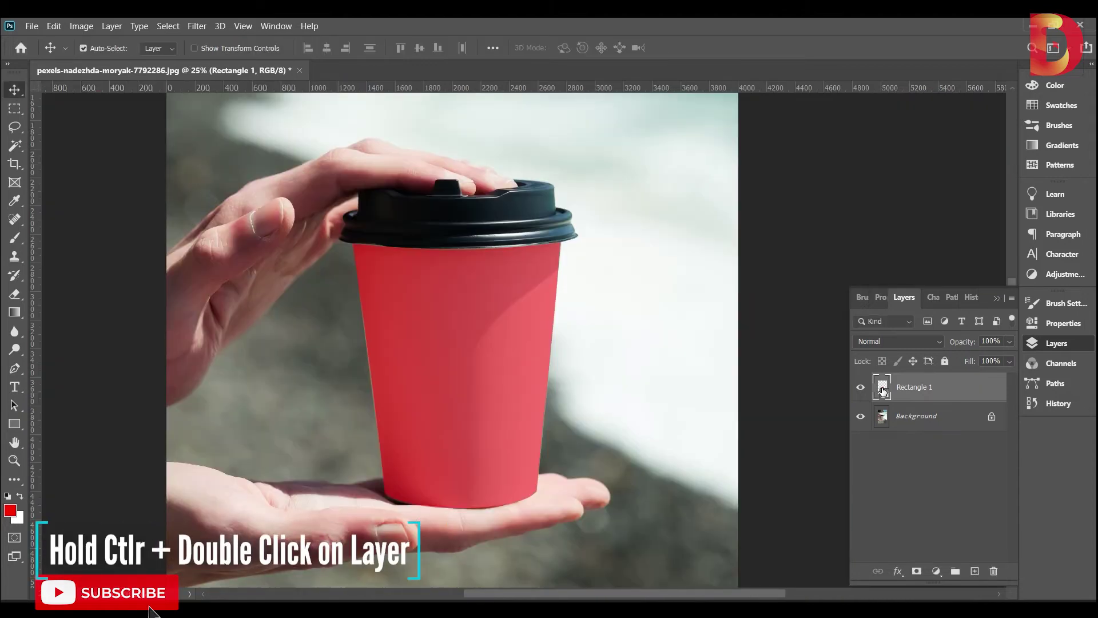
Step: Open the smart object's contents and select the doodle image in the mockup folder
double_click(883, 391)
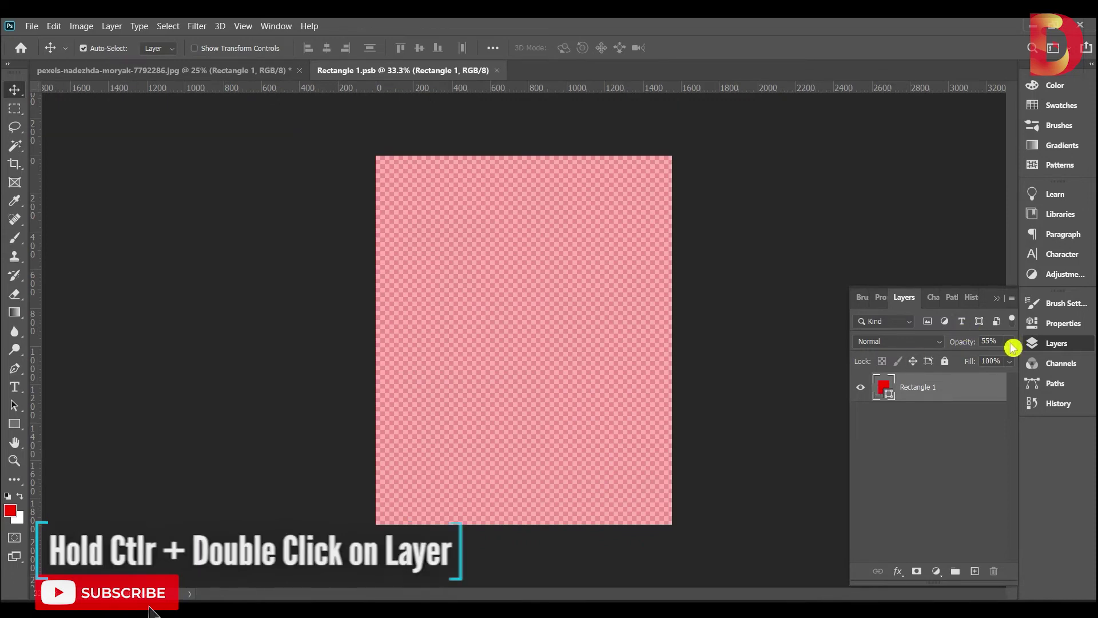
key("alt+Tab")
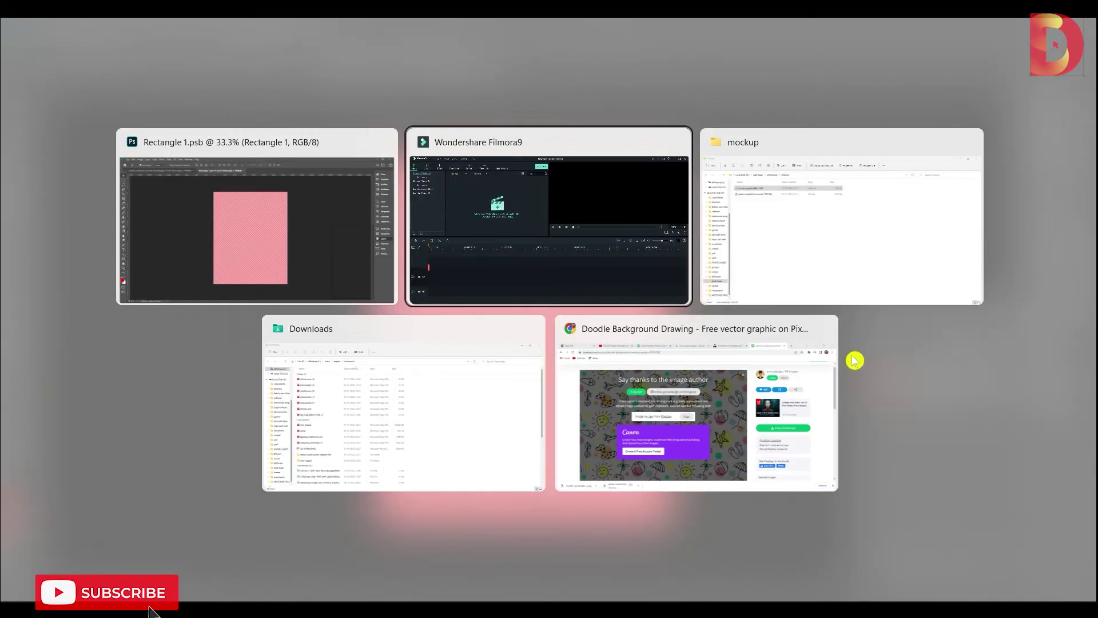
key("alt+Tab")
left_click(345, 260)
left_click(223, 167)
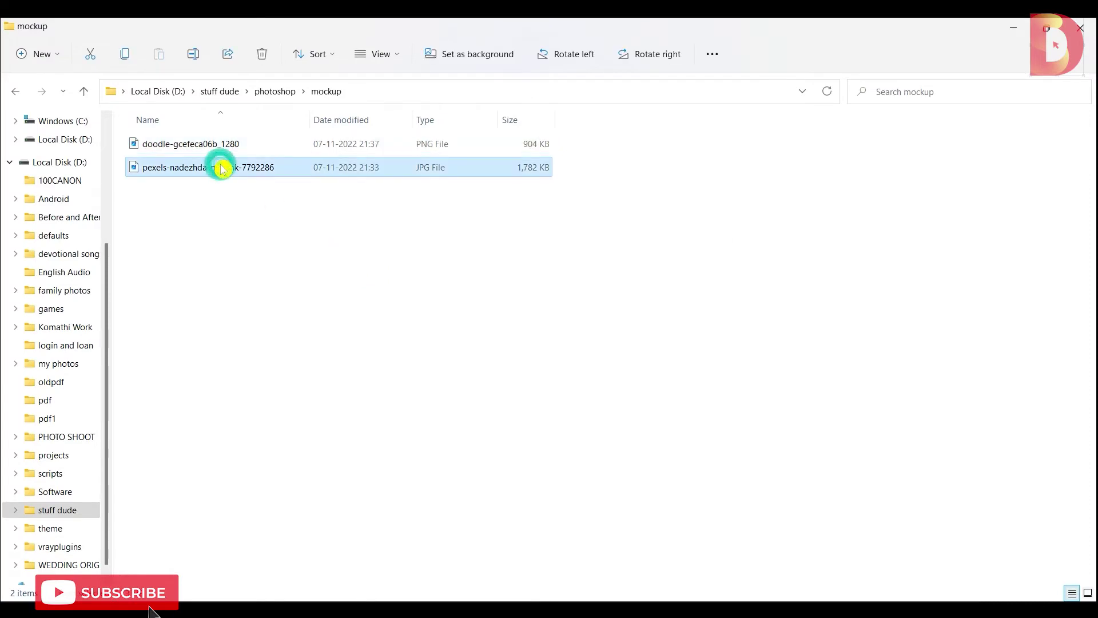
left_click(195, 144)
key("alt+Tab")
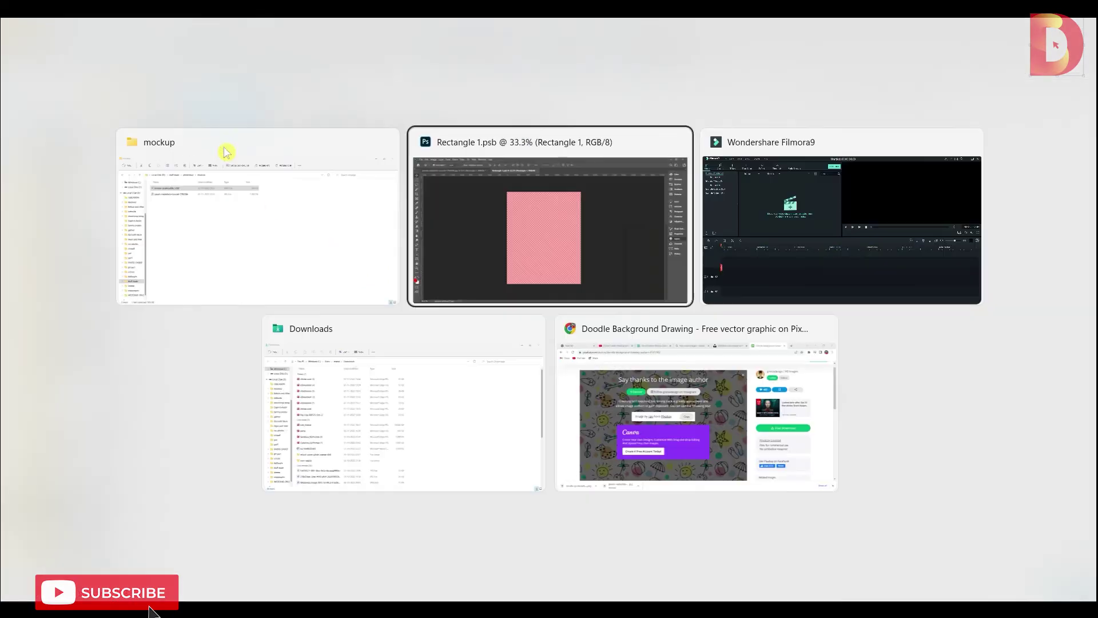
Step: Place the doodle image into the smart object, scaled to cover the canvas
left_click_drag(226, 152, 564, 358)
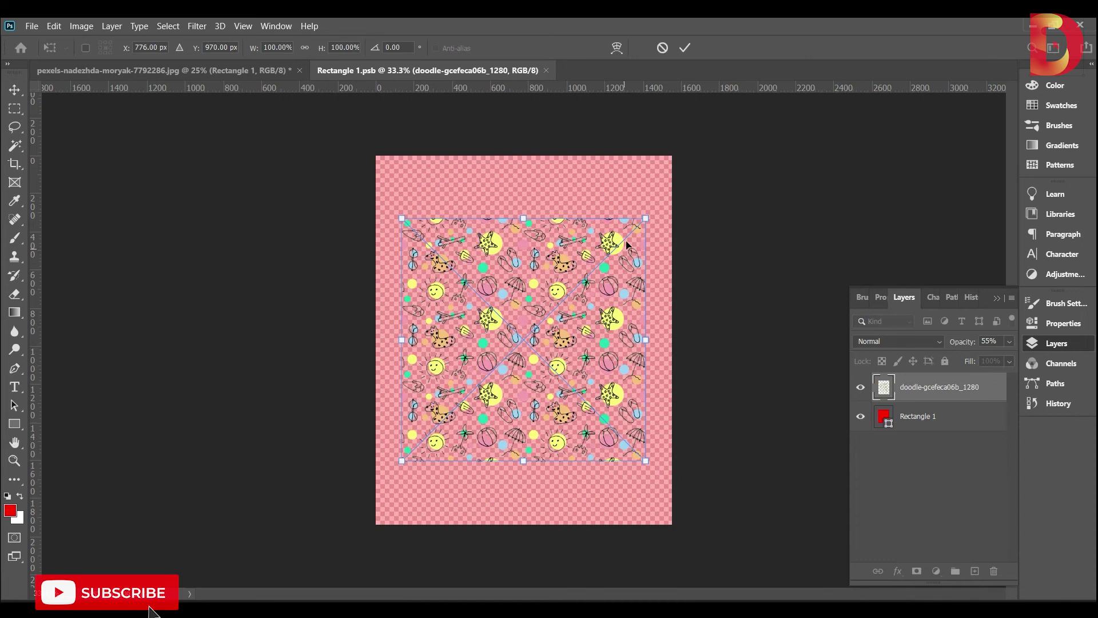
left_click_drag(641, 220, 679, 148)
key("Return")
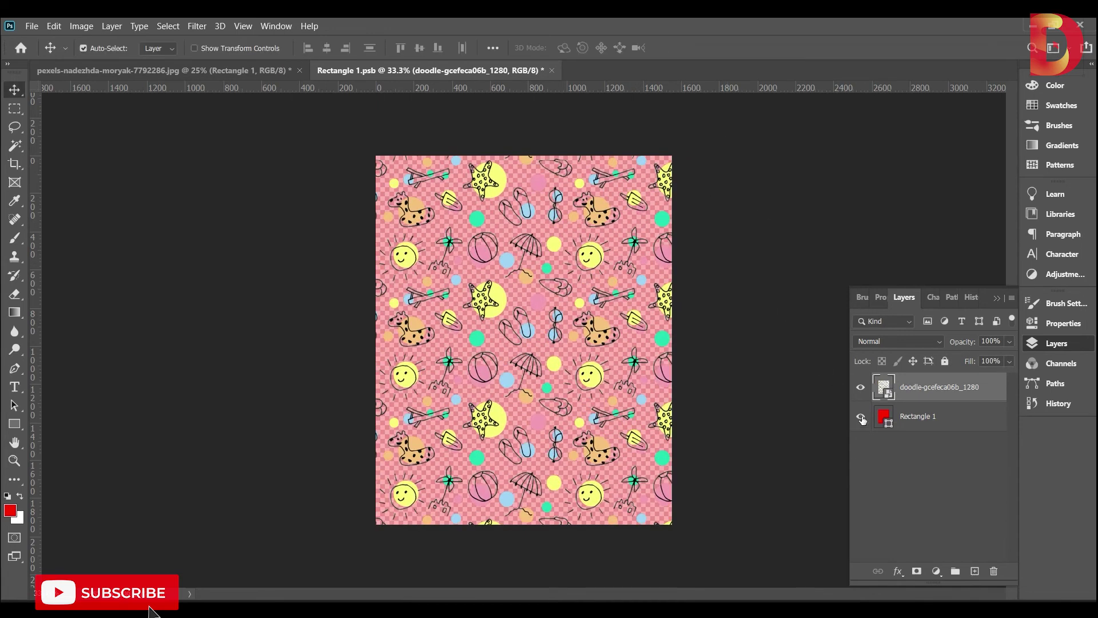
Step: Hide the red rectangle layer, then close and save Rectangle 1.psb
left_click(861, 417)
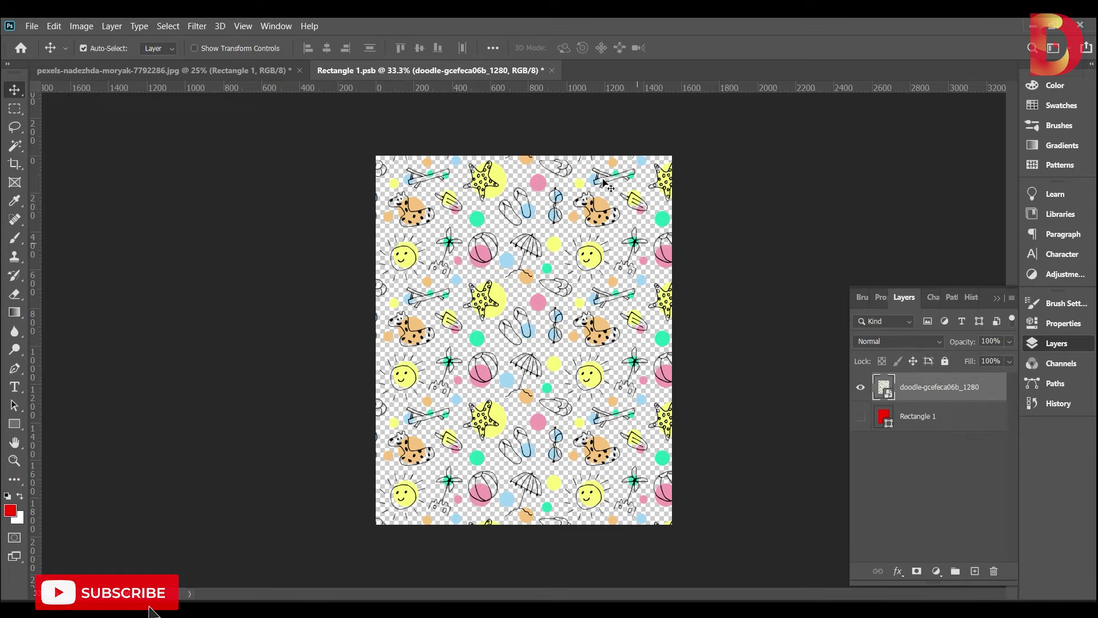
left_click(552, 70)
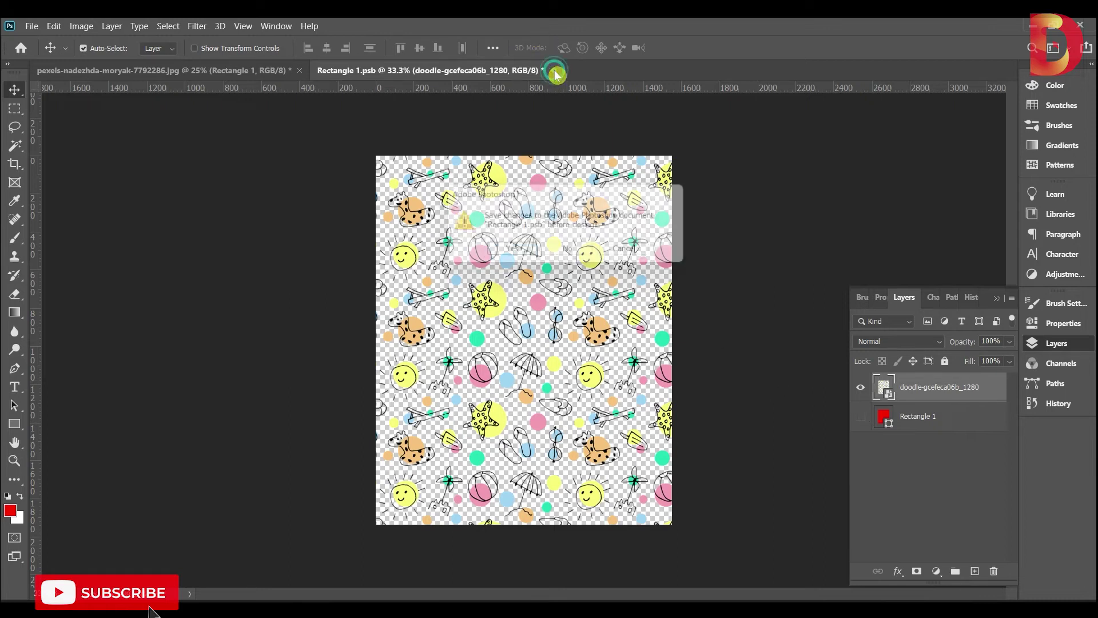
left_click(520, 255)
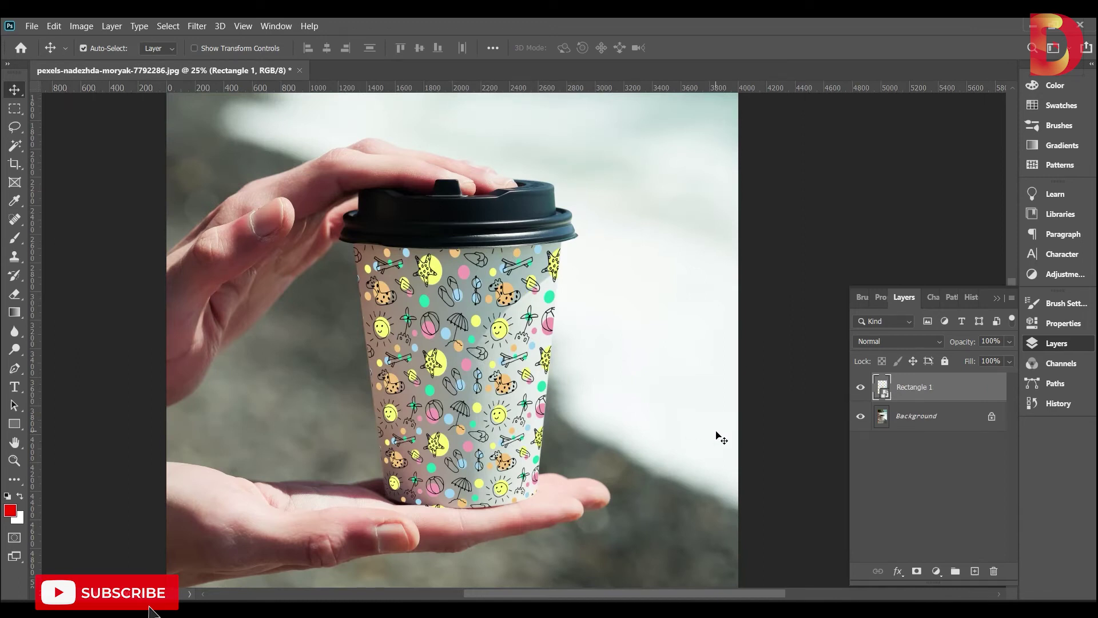
Step: In Blending Options, split the Underlying Layer white slider at 188/255 and apply
right_click(933, 393)
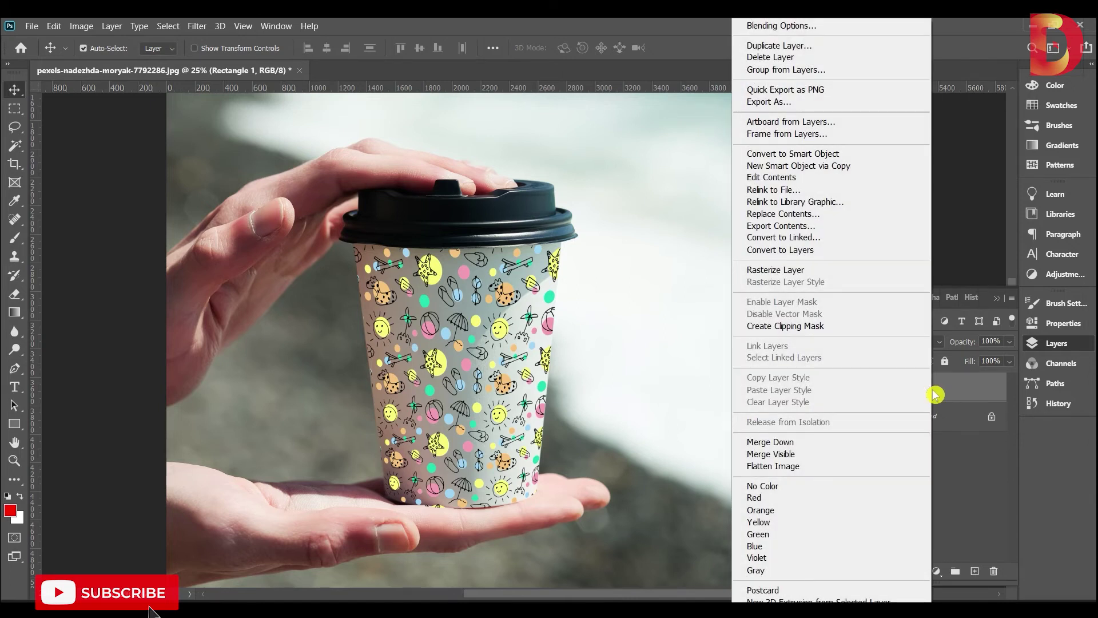
left_click(830, 25)
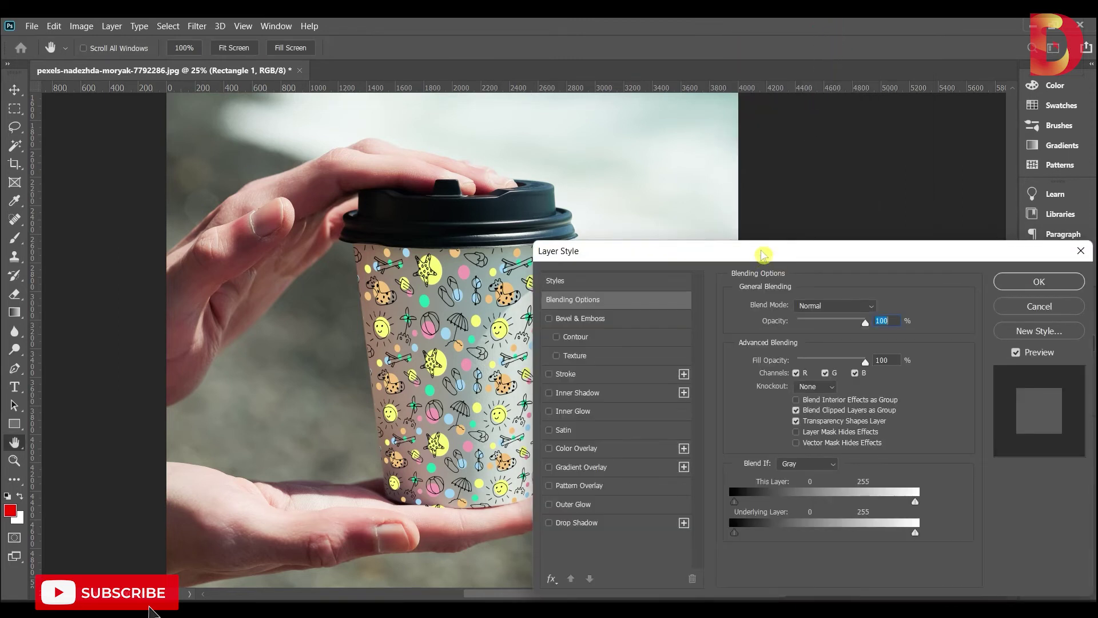
left_click_drag(764, 253, 833, 94)
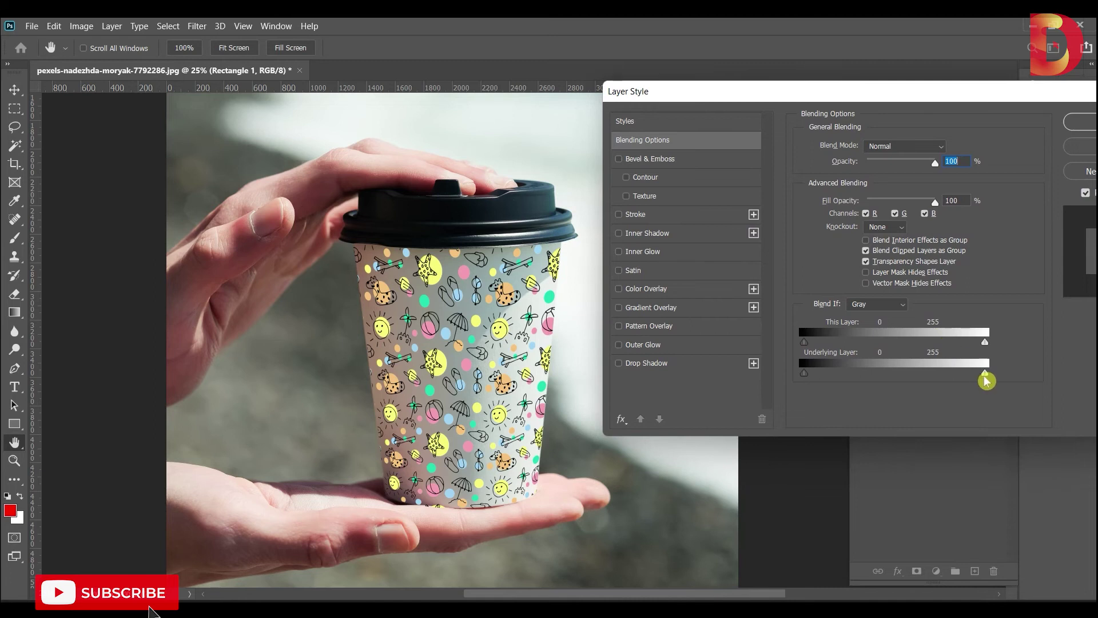
left_click_drag(985, 380, 945, 369)
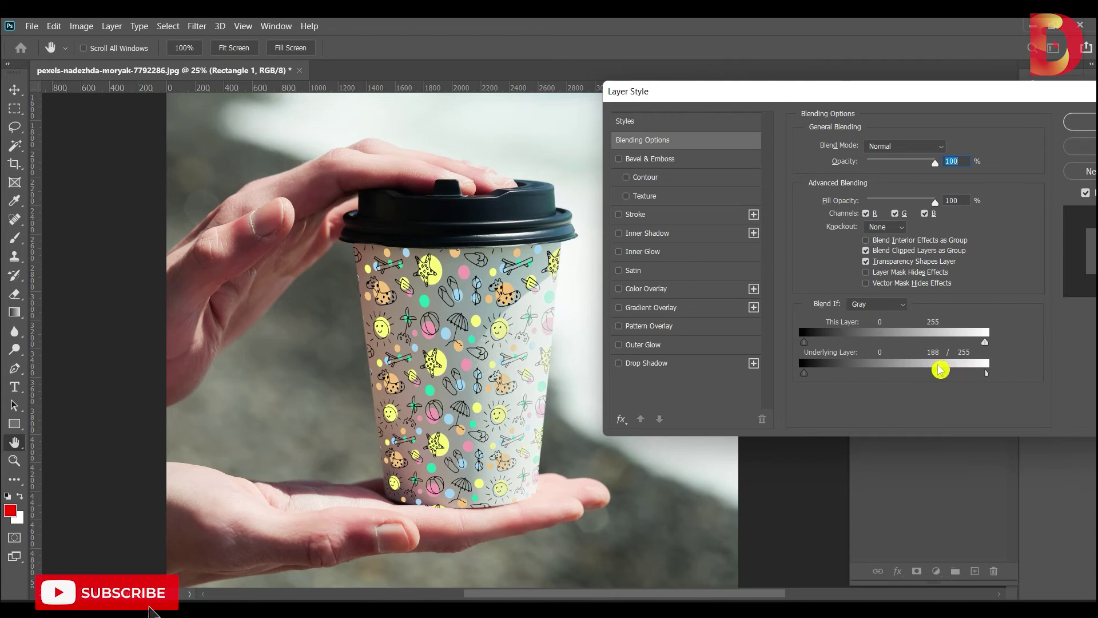
left_click_drag(938, 93, 719, 152)
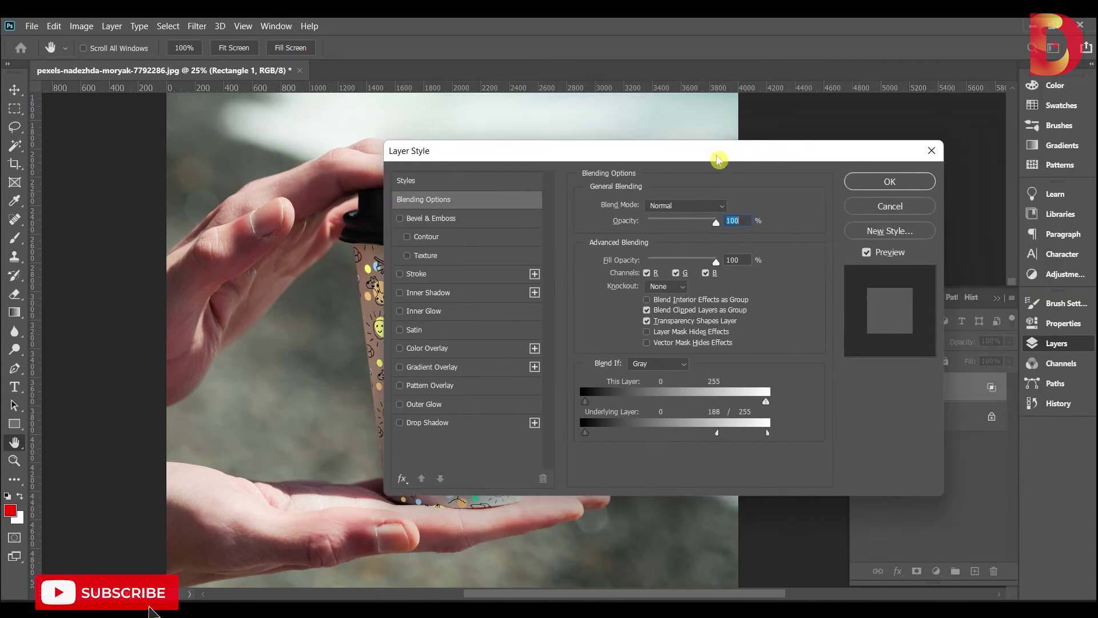
left_click(881, 183)
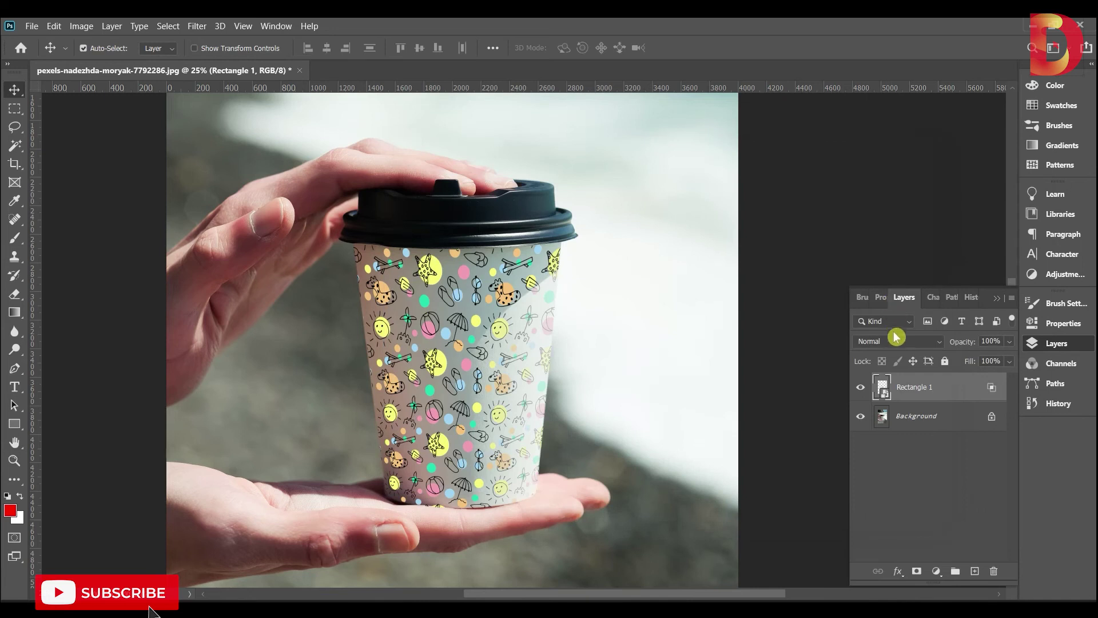
Step: Choose Linear Light from the Layers panel blend mode list for the doodle layer
left_click(898, 343)
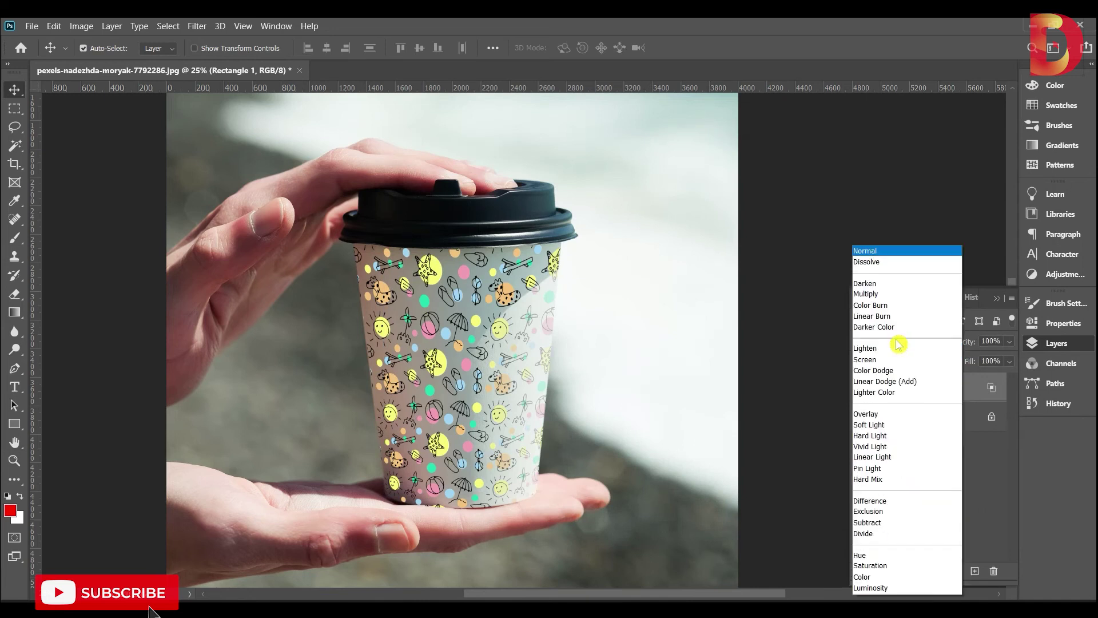
left_click(879, 458)
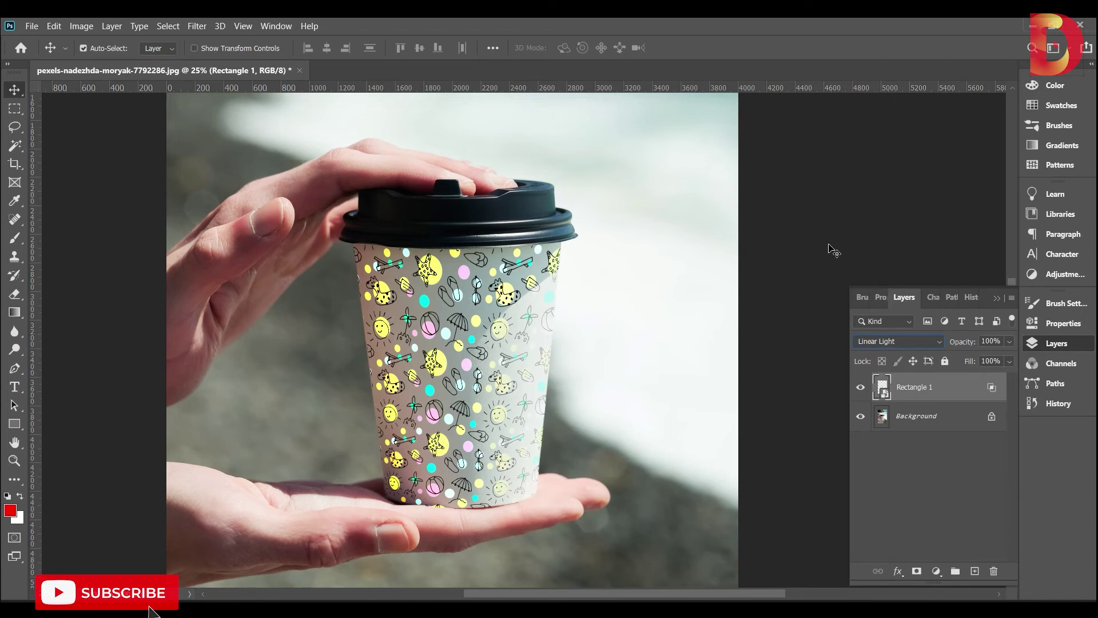
left_click_drag(456, 549, 431, 519)
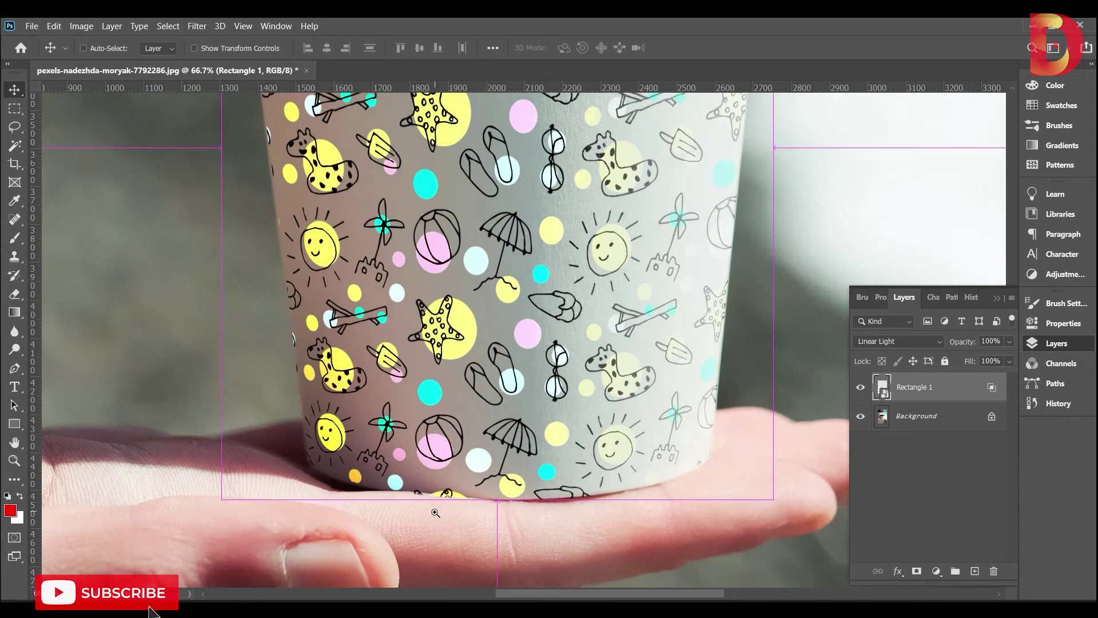
Step: Add a layer mask to the pattern layer and set the Pen tool to Path mode
key("ctrl+plus")
left_click_drag(468, 347, 532, 368)
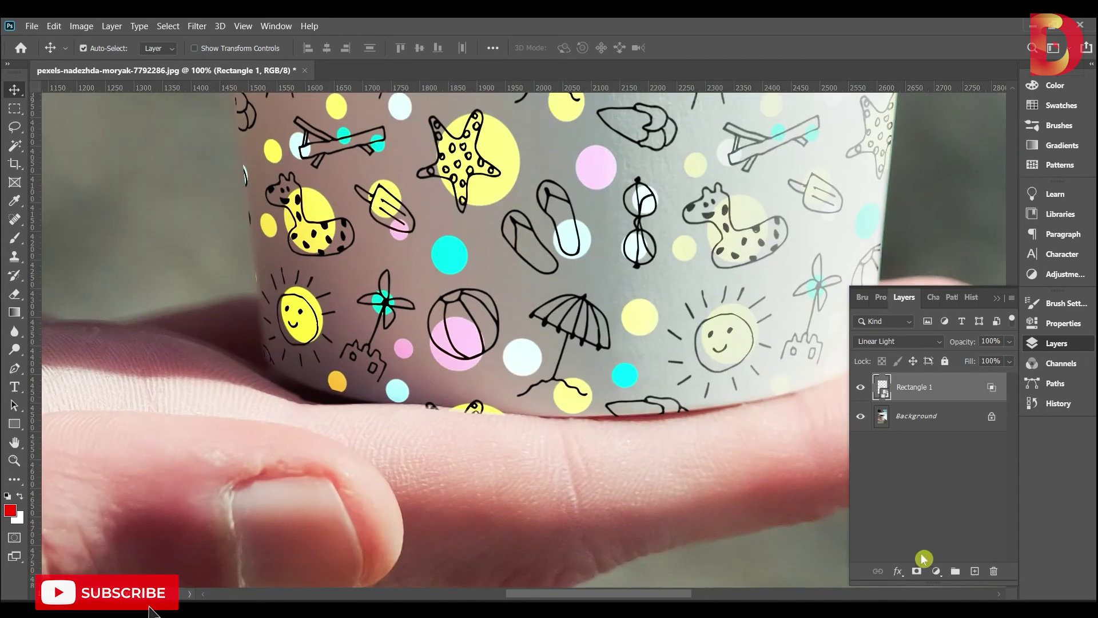
left_click(916, 571)
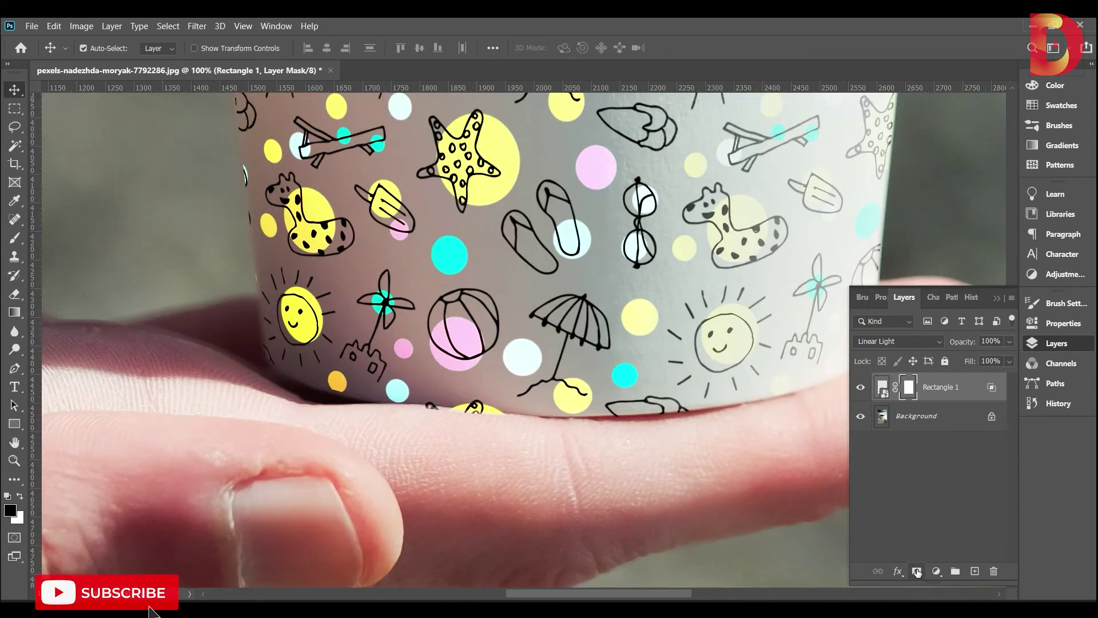
left_click(14, 368)
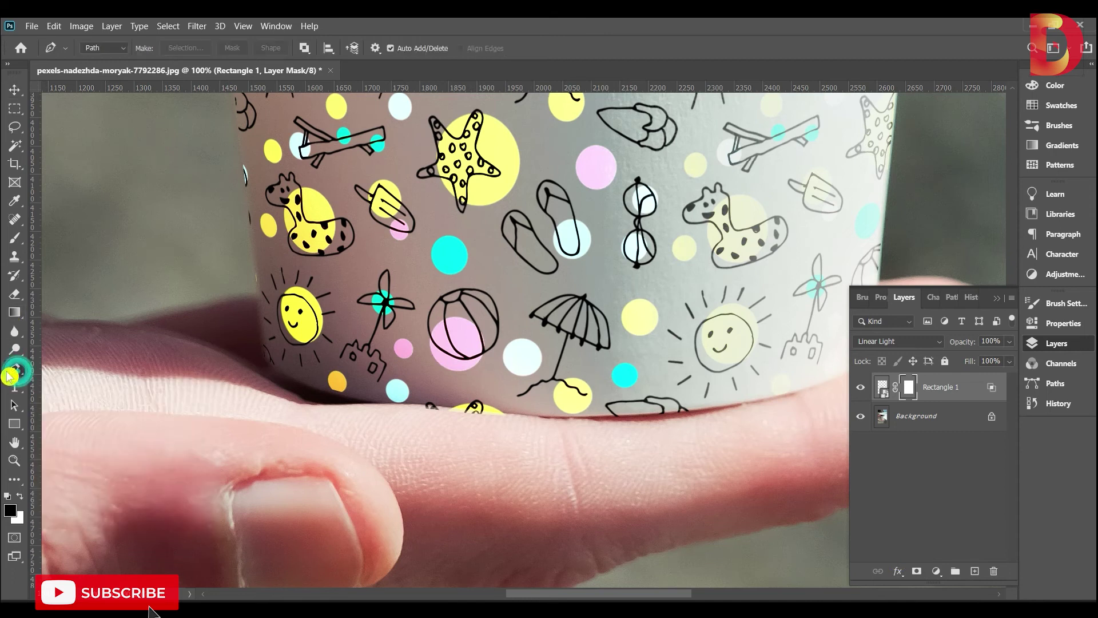
left_click(102, 51)
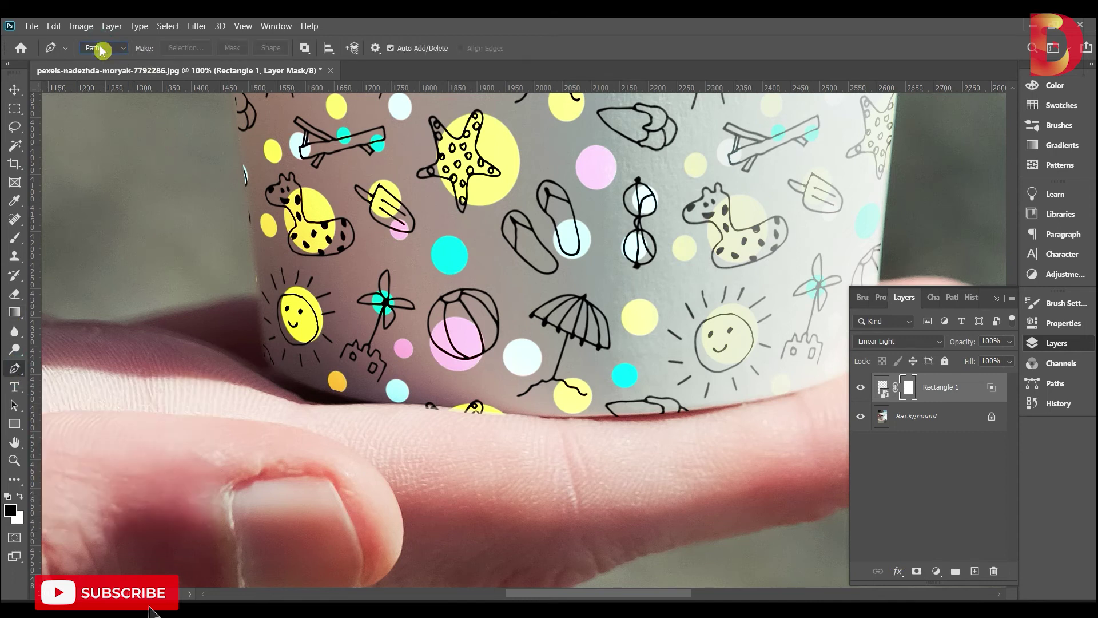
Step: Trace a path around the finger overlap below the cup and make it a selection
left_click(505, 426)
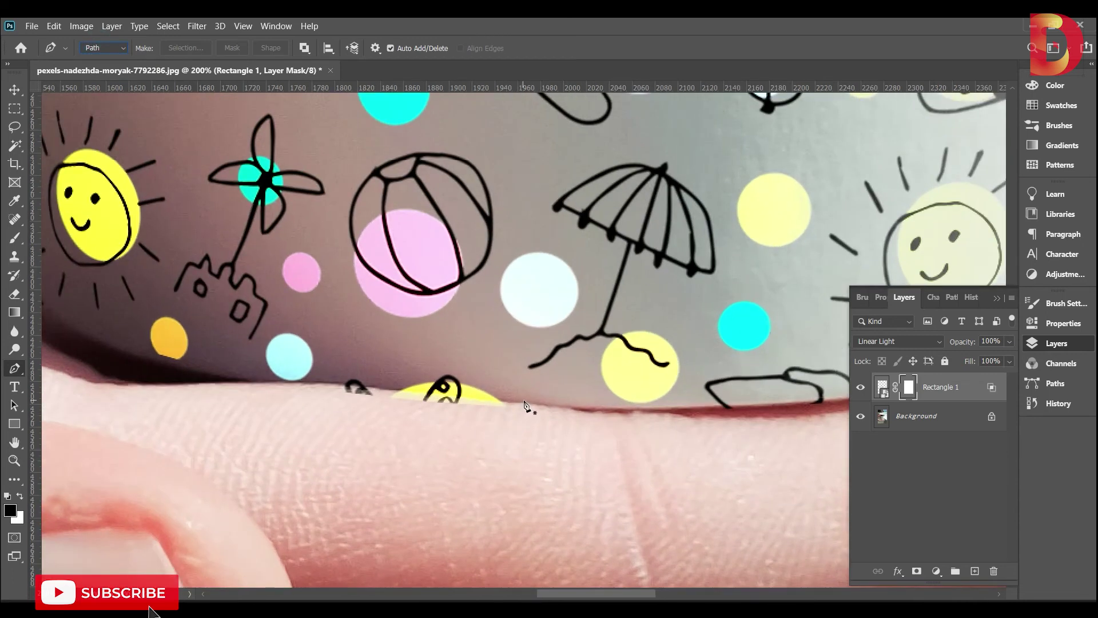
left_click(539, 403)
left_click_drag(338, 382, 314, 378)
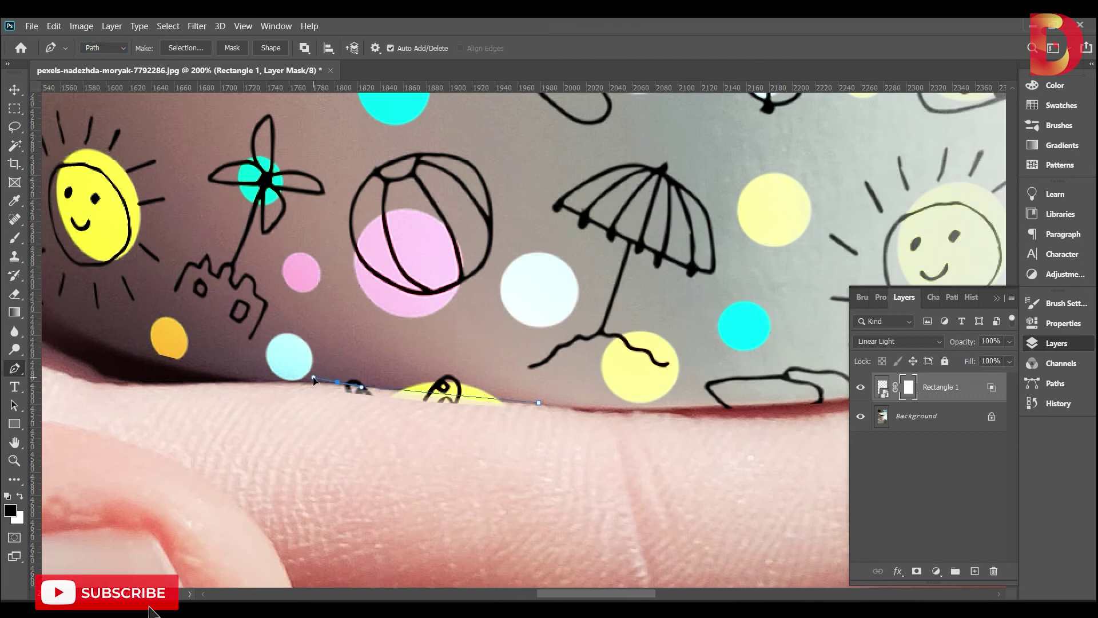
left_click(517, 503)
left_click(582, 488)
right_click(538, 448)
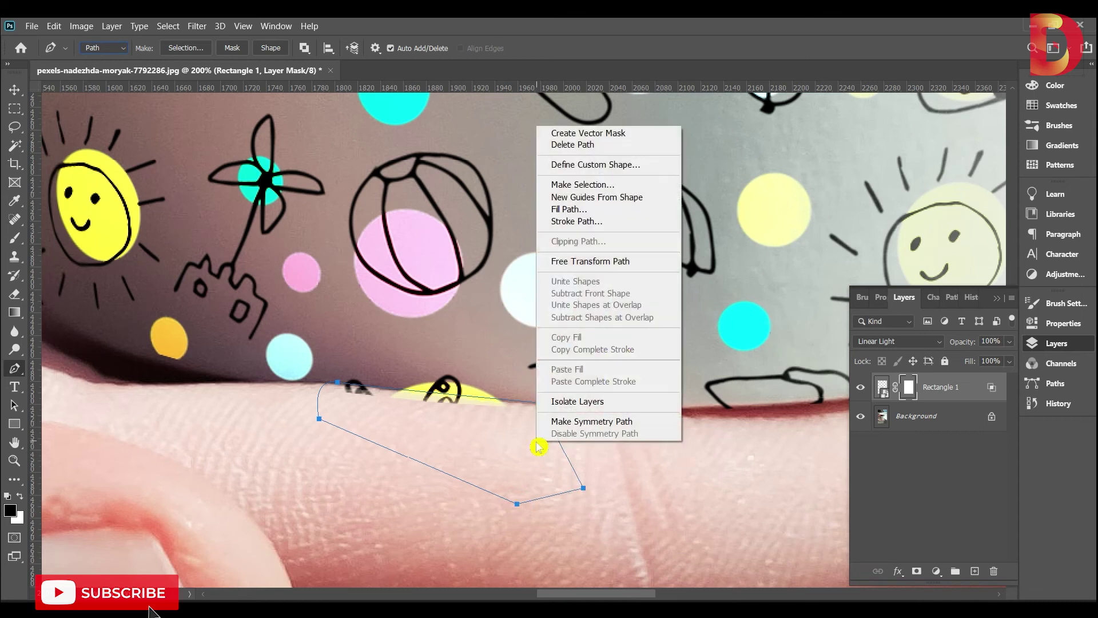
left_click(617, 184)
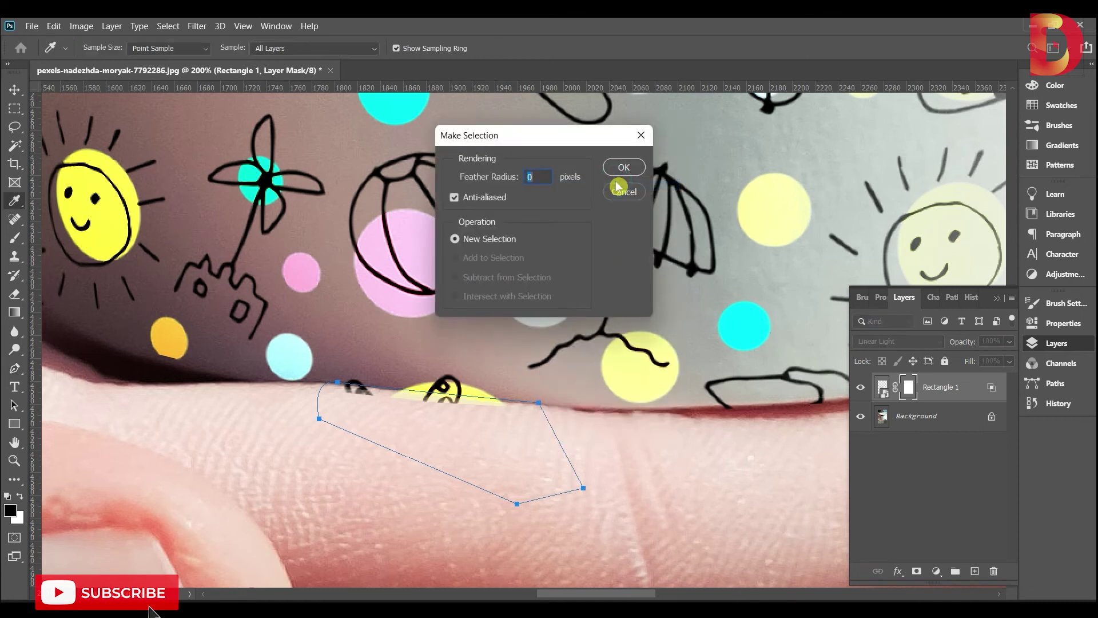
left_click(616, 168)
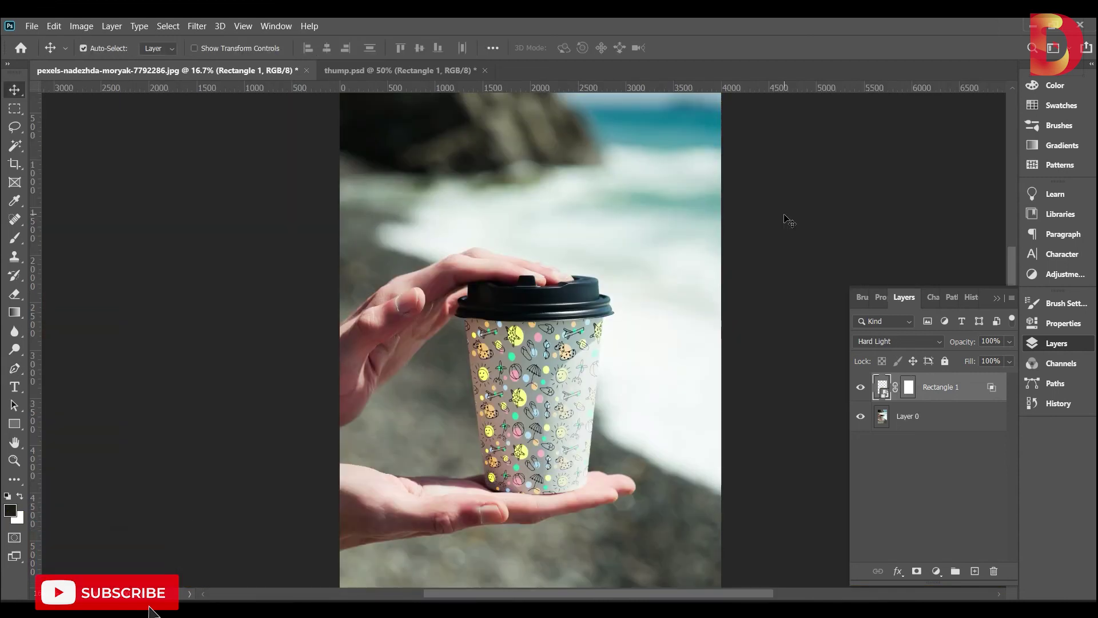
Step: Set the doodle layer to Linear Burn, then toggle its visibility to compare against the plain cup
left_click(893, 344)
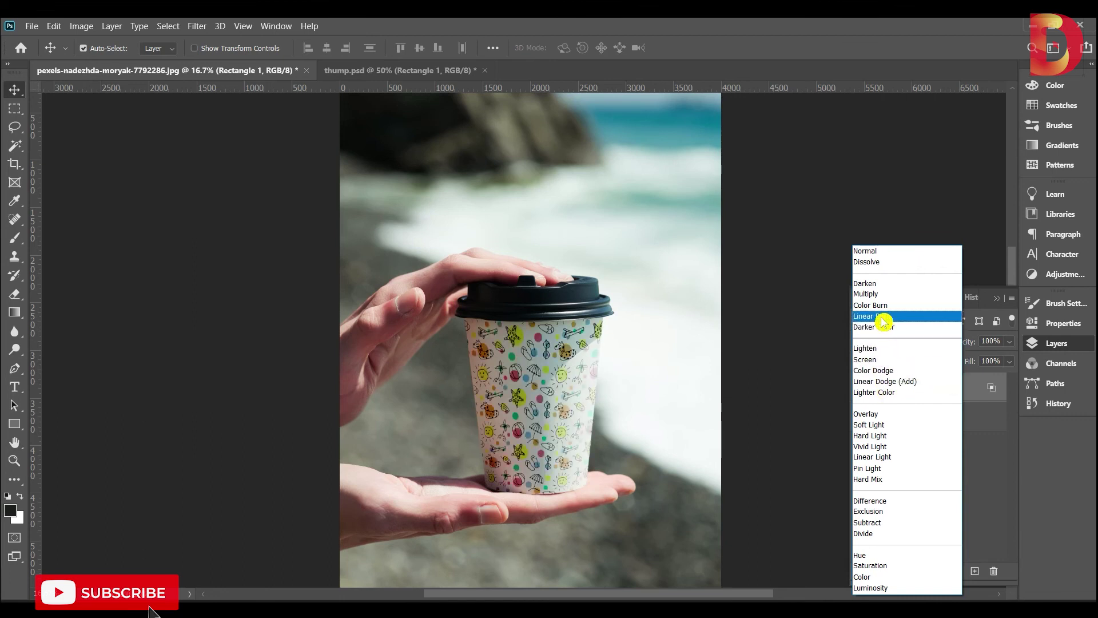
left_click(883, 318)
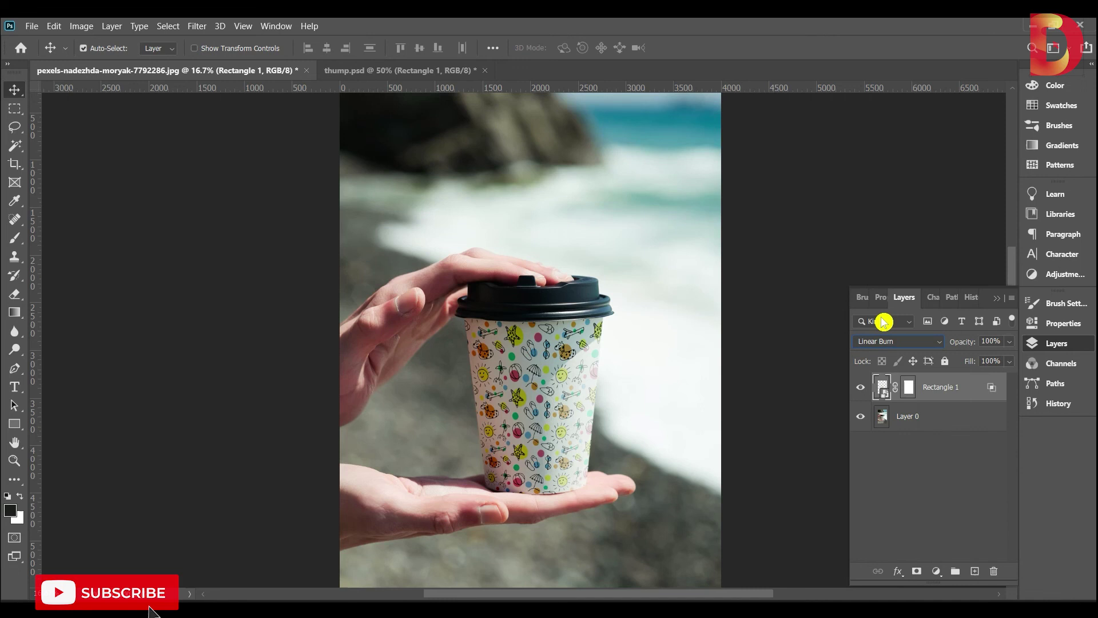
left_click(581, 429, "ctrl")
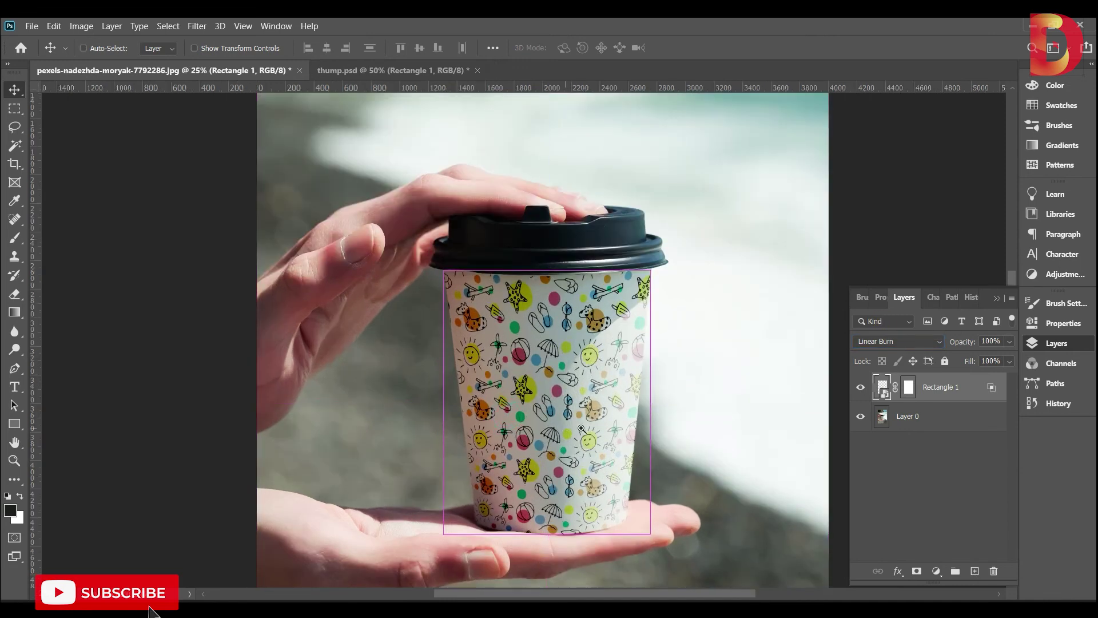
left_click(540, 385, "ctrl")
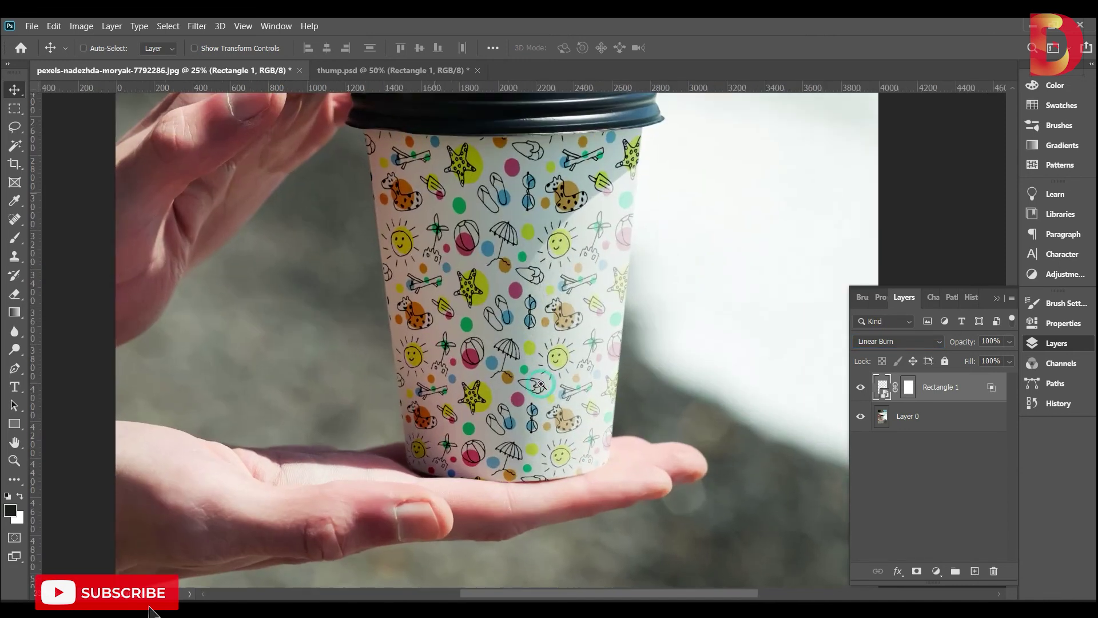
left_click_drag(546, 300, 550, 353)
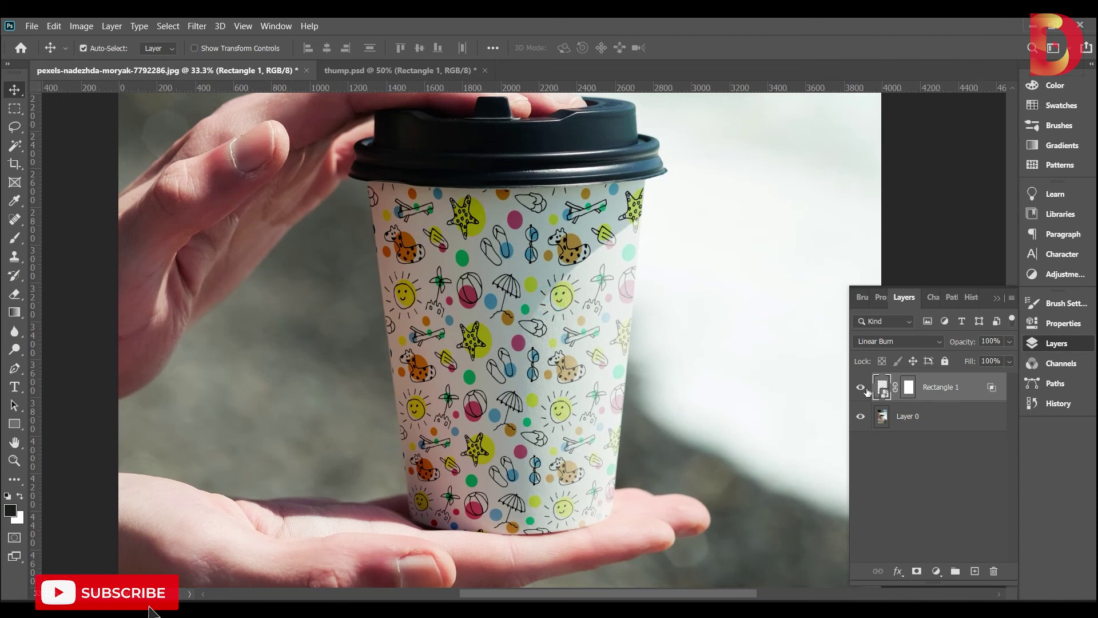
left_click(861, 387)
left_click(860, 389)
left_click(861, 389)
left_click(861, 388)
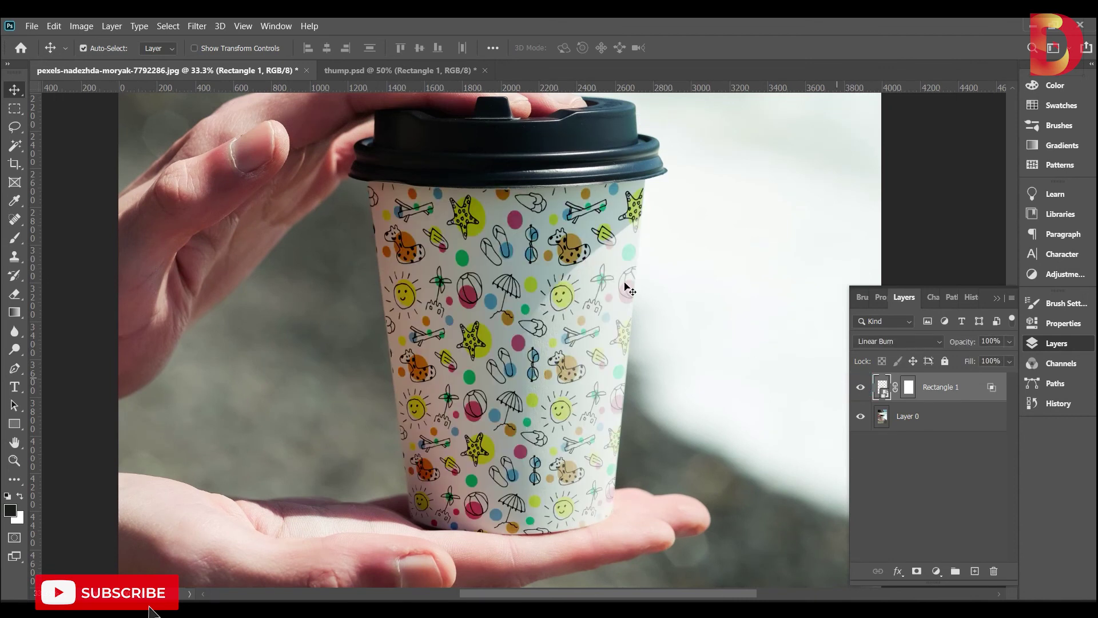